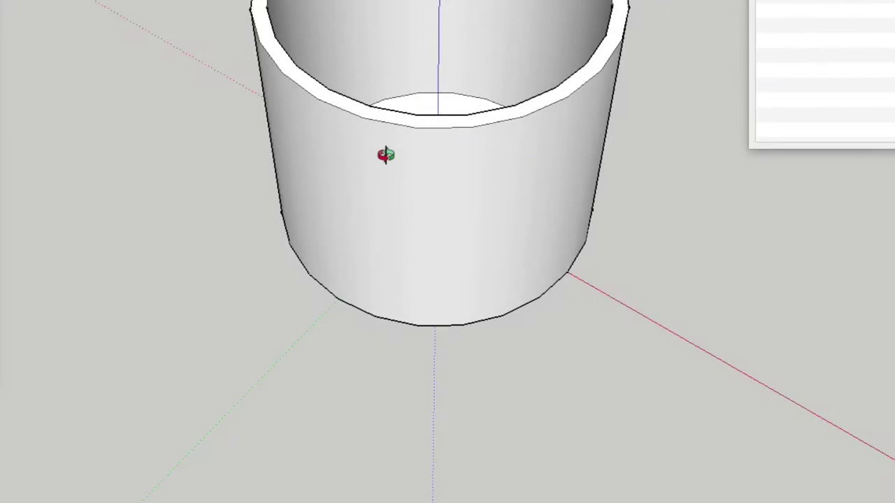
Pan the preview of the finished tower lower in the view.
{"action": "left_click_drag", "start_coordinate": [389, 144], "coordinate": [389, 300]}
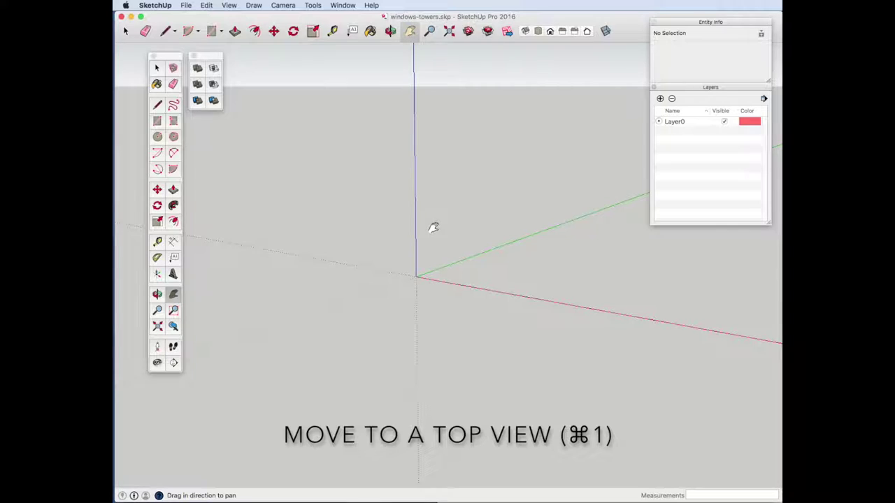
In Top view, draw a 6' radius circle centred on the origin, then tilt the view to see it.
{"action": "key", "text": "o"}
{"action": "mouse_move", "coordinate": [427, 174]}
{"action": "left_mouse_down"}
{"action": "mouse_move", "coordinate": [435, 291]}
{"action": "mouse_move", "coordinate": [417, 231]}
{"action": "mouse_move", "coordinate": [420, 258]}
{"action": "left_mouse_up"}
{"action": "key", "text": "super+1"}
{"action": "key", "text": "c"}
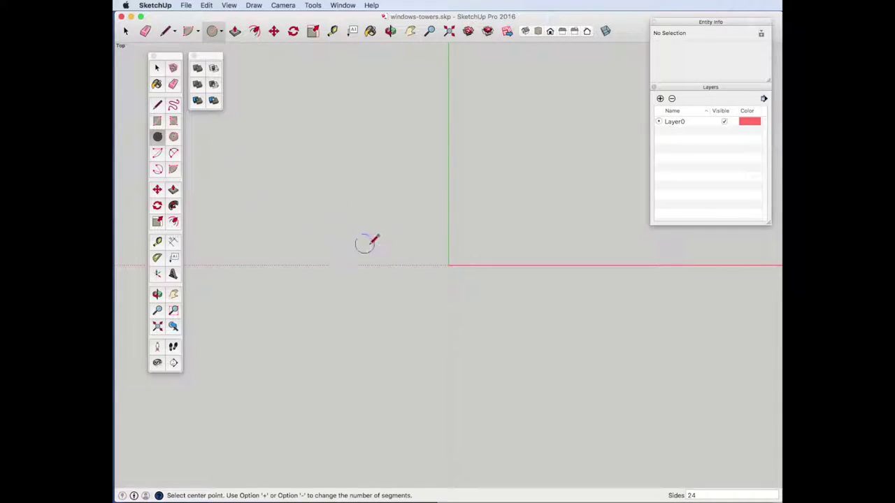
{"action": "left_click", "coordinate": [448, 265]}
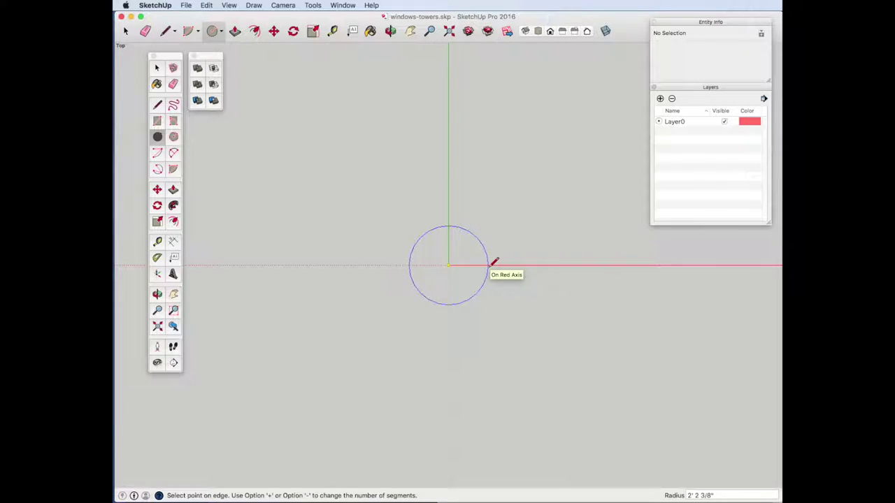
{"action": "type", "text": "'"}
{"action": "key", "text": "Return"}
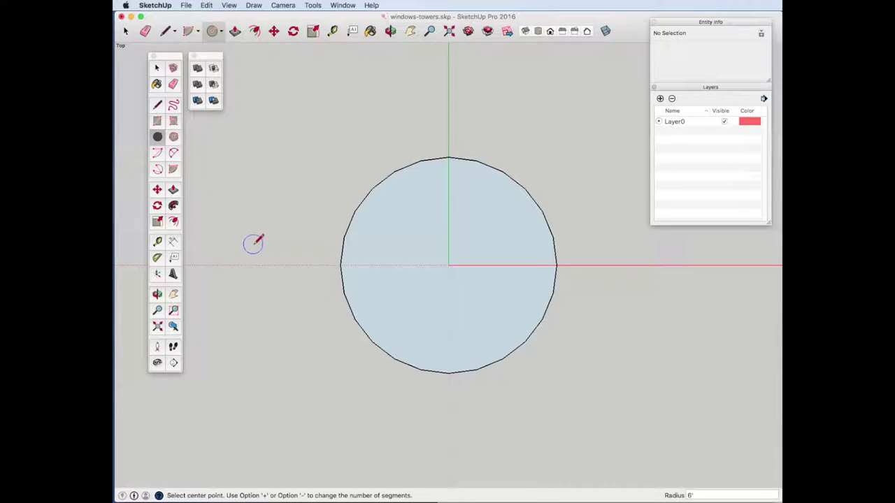
{"action": "key", "text": "o"}
{"action": "left_click_drag", "start_coordinate": [292, 261], "coordinate": [308, 69]}
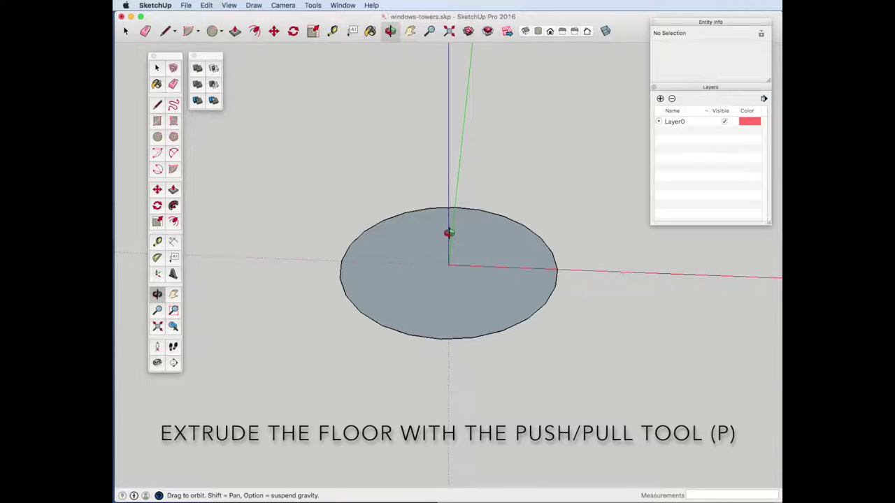
Push/Pull the circular floor face up 3".
{"action": "key", "text": "p"}
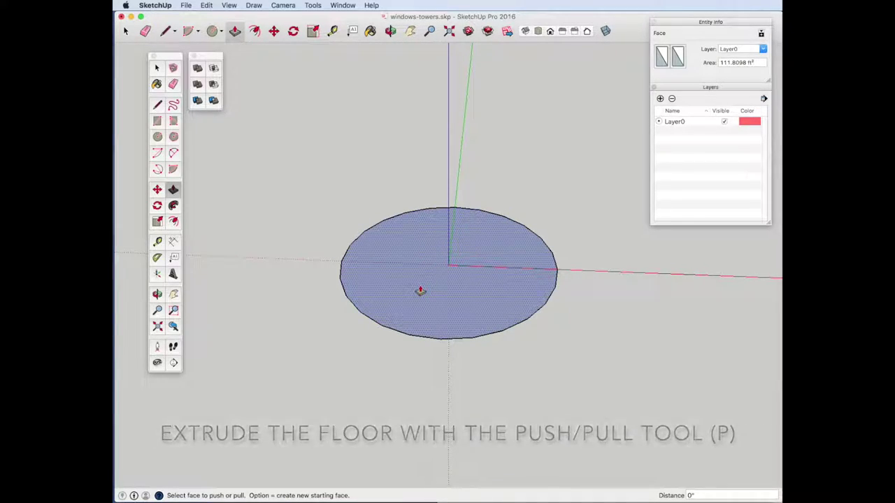
{"action": "left_click", "coordinate": [419, 285]}
{"action": "type", "text": "3"}
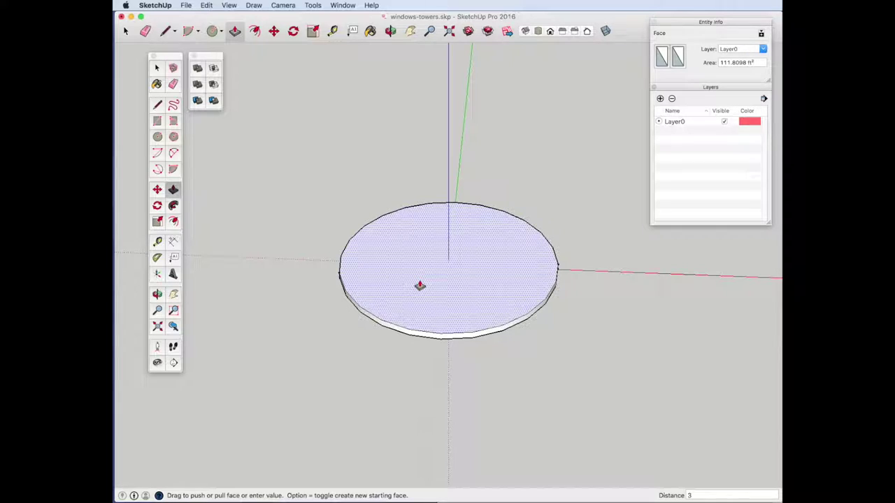
{"action": "key", "text": "Return"}
Offset the floor's circular edge 6" inward, then orbit to view the disc in perspective.
{"action": "key", "text": "super+2"}
{"action": "left_click", "coordinate": [157, 137]}
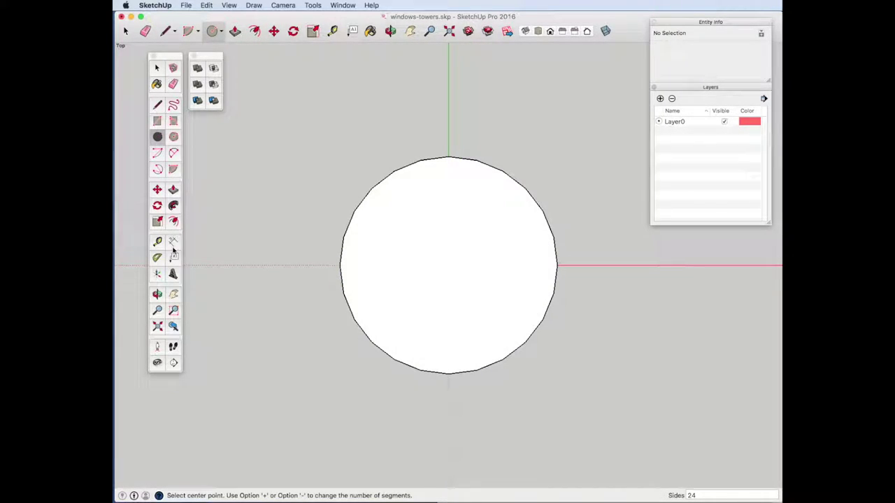
{"action": "left_click", "coordinate": [173, 222]}
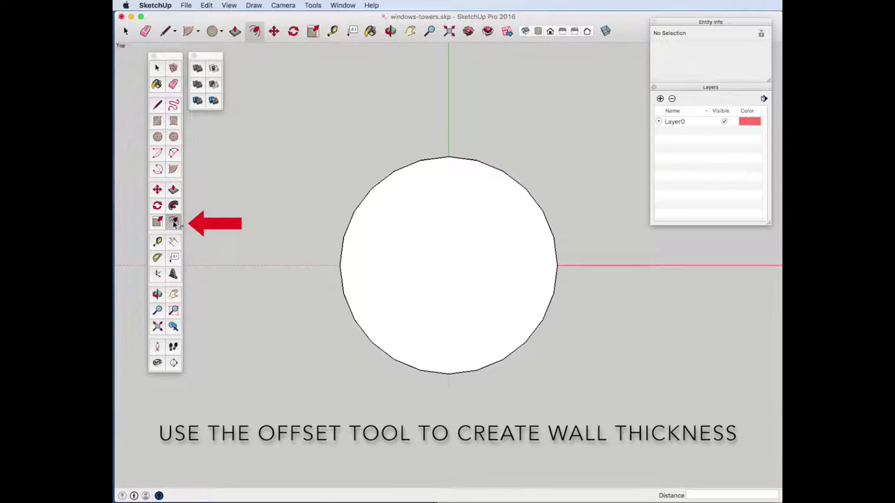
{"action": "left_click", "coordinate": [340, 268]}
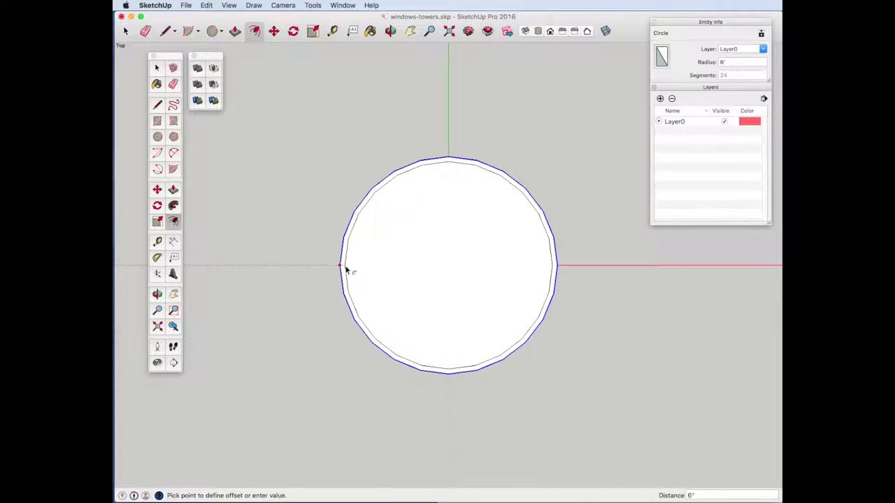
{"action": "key", "text": "Return"}
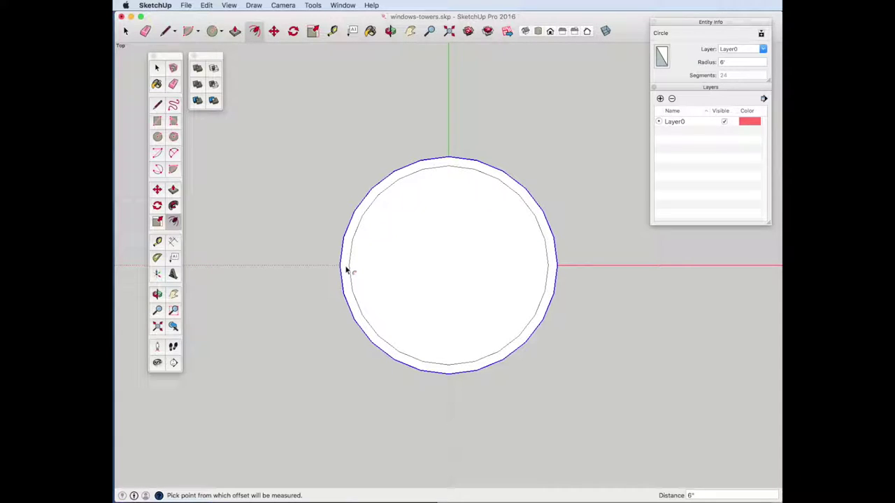
{"action": "key", "text": "o"}
{"action": "left_click_drag", "start_coordinate": [363, 301], "coordinate": [339, 86]}
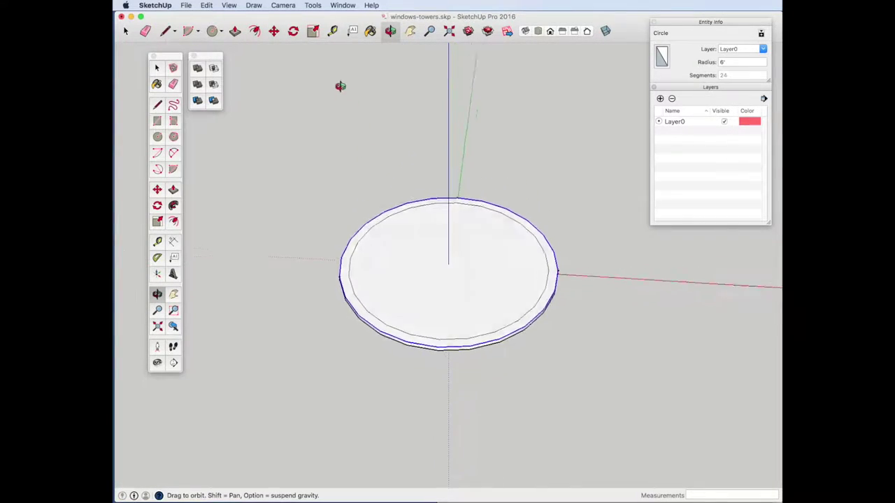
{"action": "left_click_drag", "start_coordinate": [459, 297], "coordinate": [403, 284]}
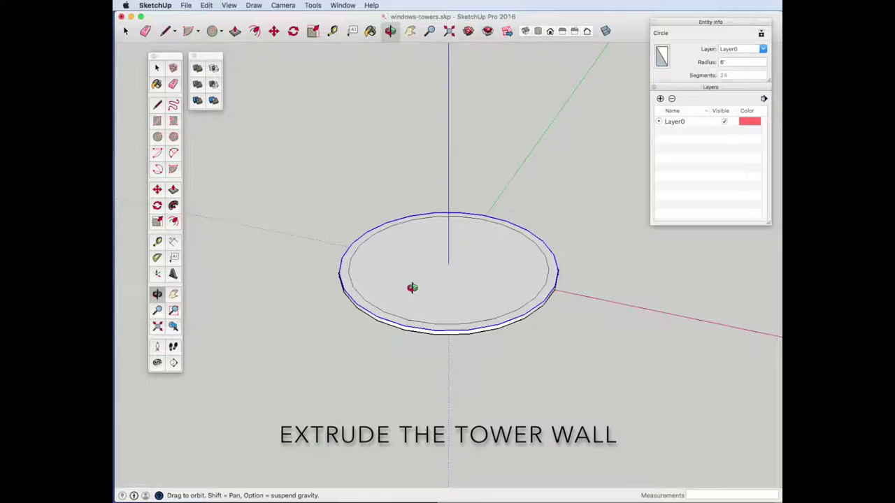
Push/Pull the outer ring face up 10' to form the hollow tower wall.
{"action": "key", "text": "p"}
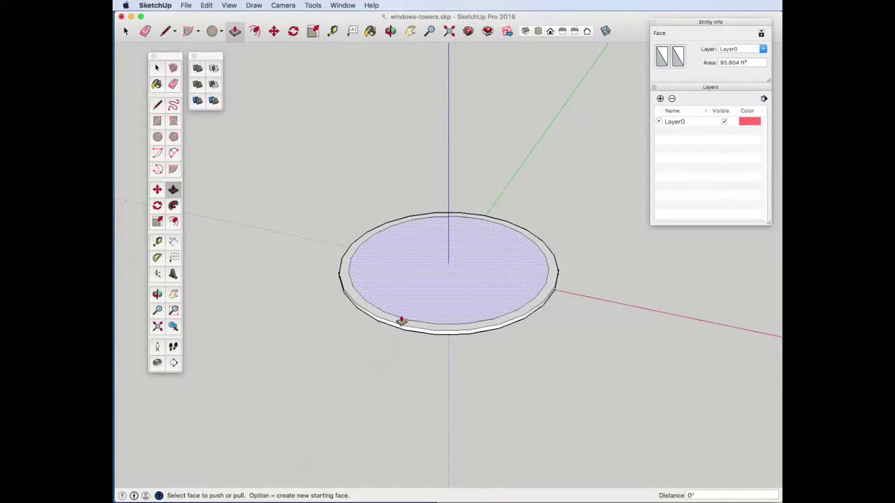
{"action": "left_click_drag", "start_coordinate": [368, 313], "coordinate": [371, 253]}
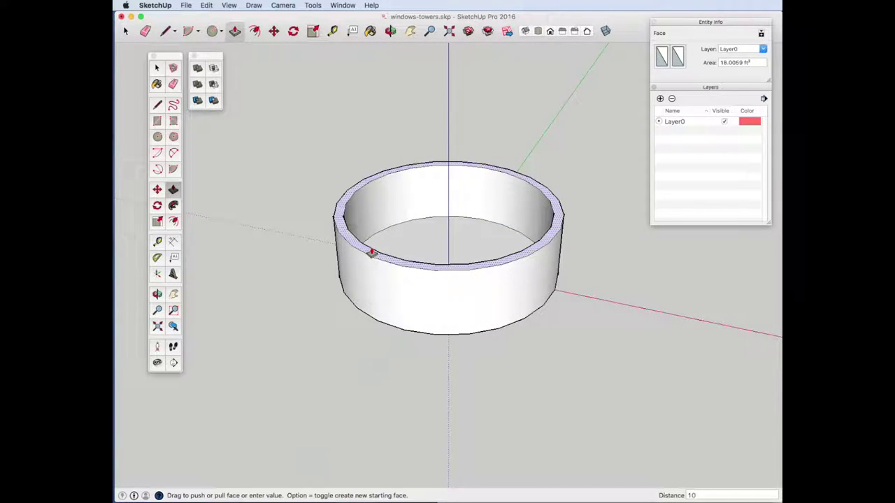
{"action": "key", "text": "Return"}
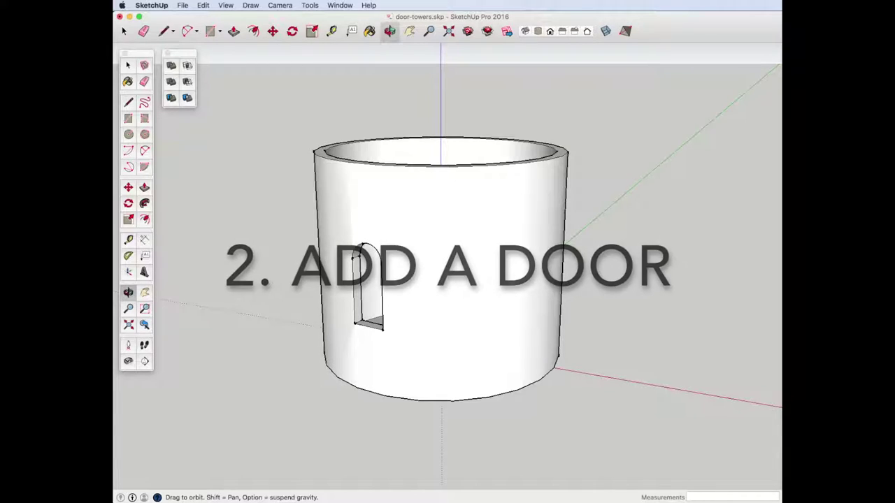
Show hidden geometry, measure one wall facet at about 1' 6 13/16", and switch to Front view.
{"action": "left_click", "coordinate": [225, 5]}
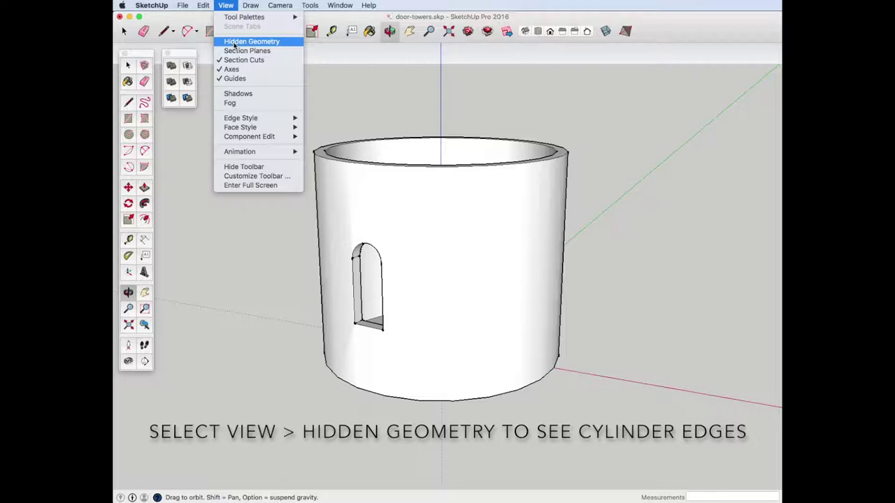
{"action": "left_click", "coordinate": [235, 42]}
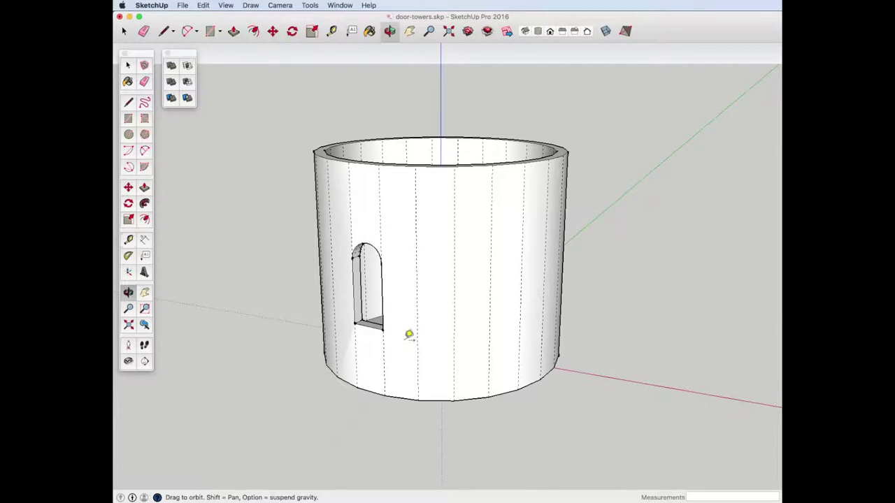
{"action": "key", "text": "t"}
{"action": "left_click", "coordinate": [454, 313]}
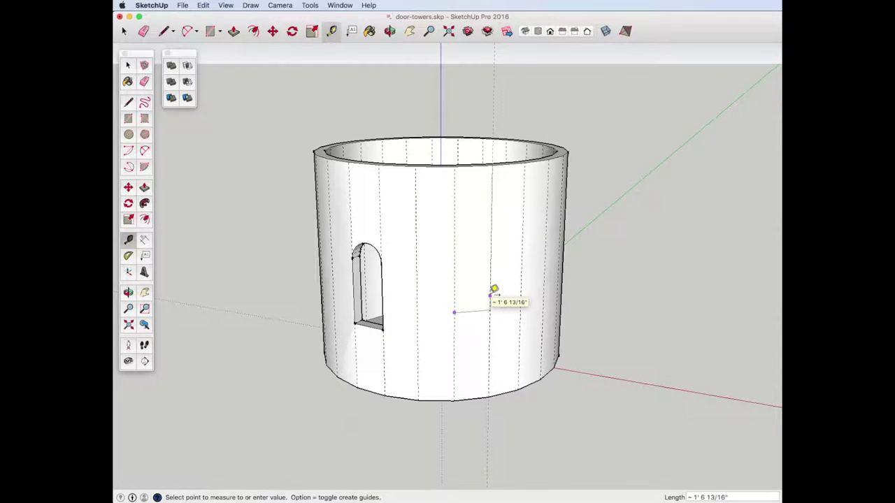
{"action": "key", "text": "super+3"}
{"action": "key", "text": "h"}
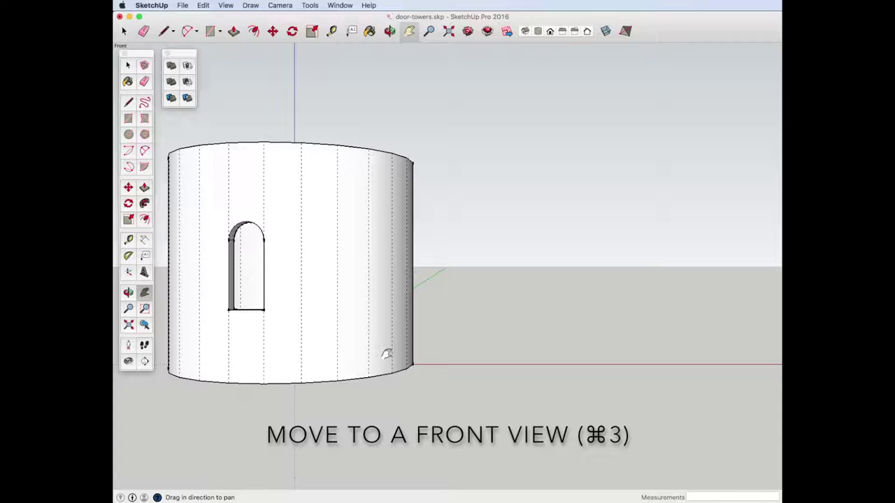
Draw a 1' 6 13/16" by 5' rectangle on the red axis beside the tower.
{"action": "key", "text": "r"}
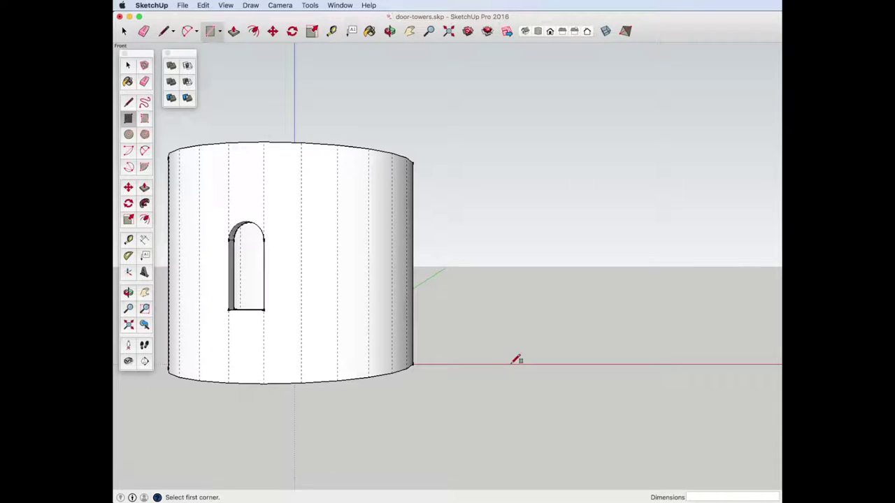
{"action": "left_click", "coordinate": [515, 361]}
{"action": "type", "text": "1' 6 13/16\",5"}
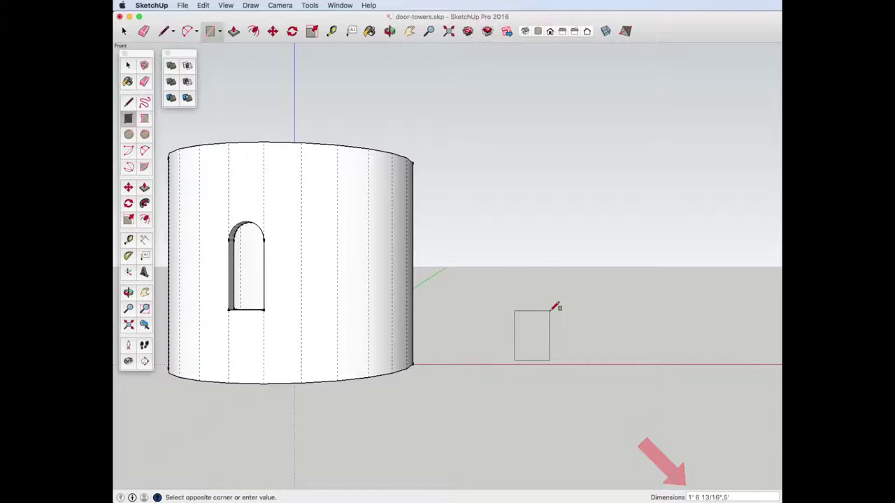
{"action": "type", "text": "'"}
{"action": "key", "text": "Return"}
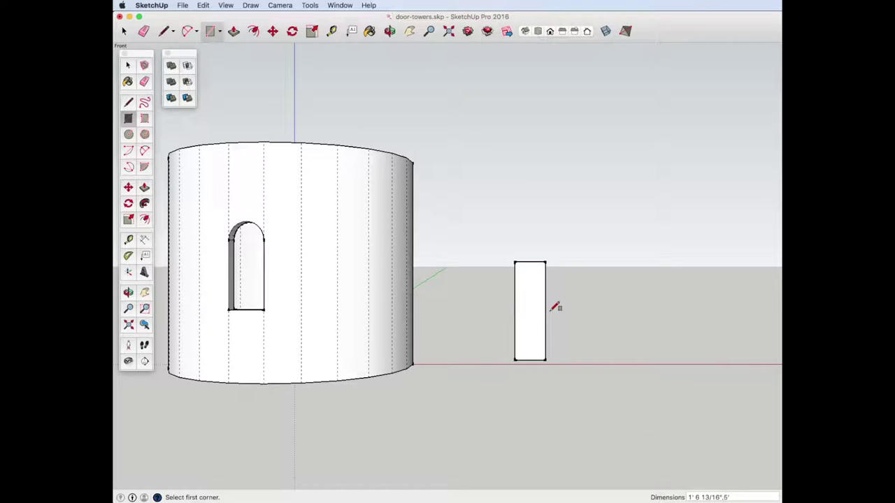
Select the door rectangle and paste a copy of it.
{"action": "key", "text": "space"}
{"action": "left_click_drag", "start_coordinate": [494, 243], "coordinate": [560, 397]}
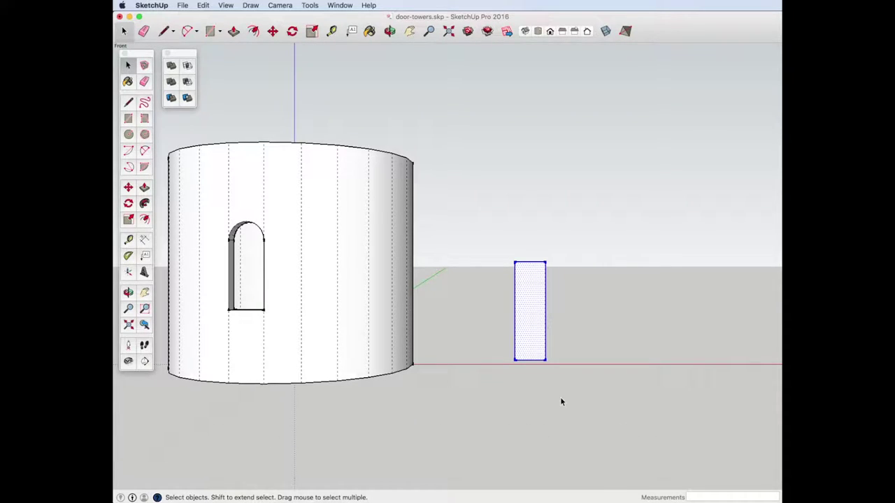
{"action": "key", "text": "super+v"}
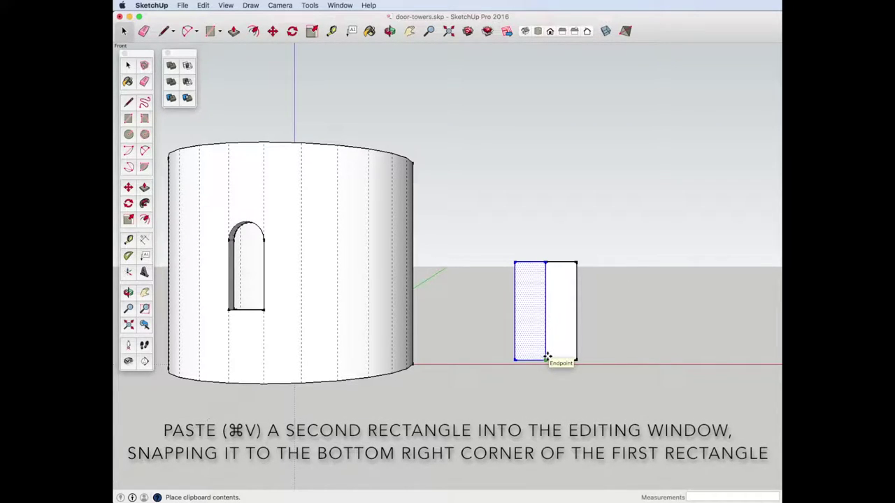
Place the pasted rectangle at the first one's bottom-right corner and deselect it.
{"action": "left_click", "coordinate": [546, 360]}
{"action": "key", "text": "space"}
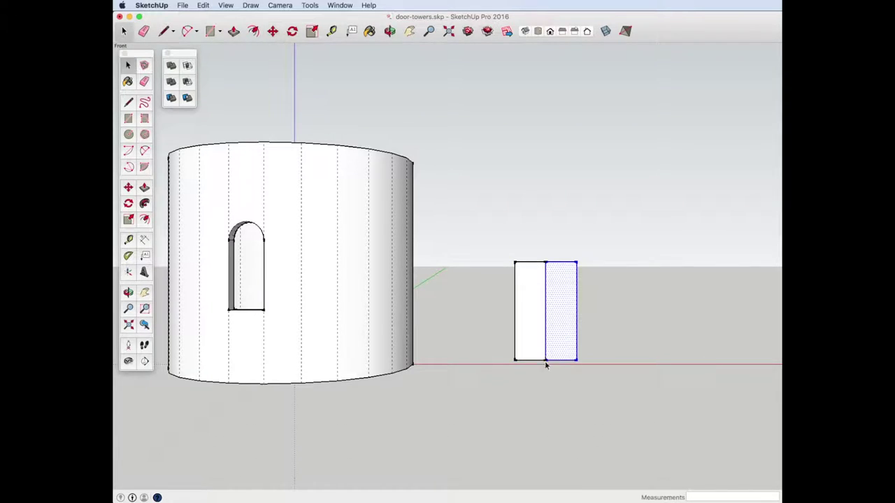
{"action": "left_click", "coordinate": [607, 351]}
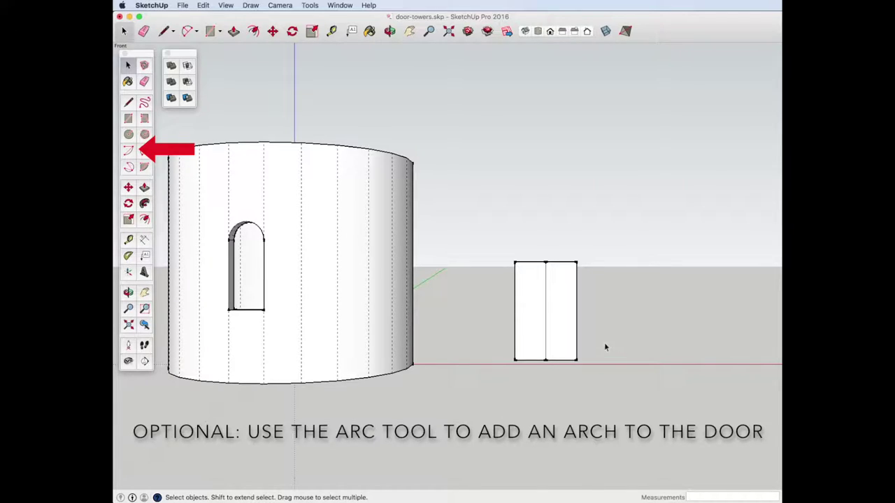
Draw two crossing 90° arcs centred on the rectangle's top corners to form a pointed arch.
{"action": "left_click", "coordinate": [129, 150]}
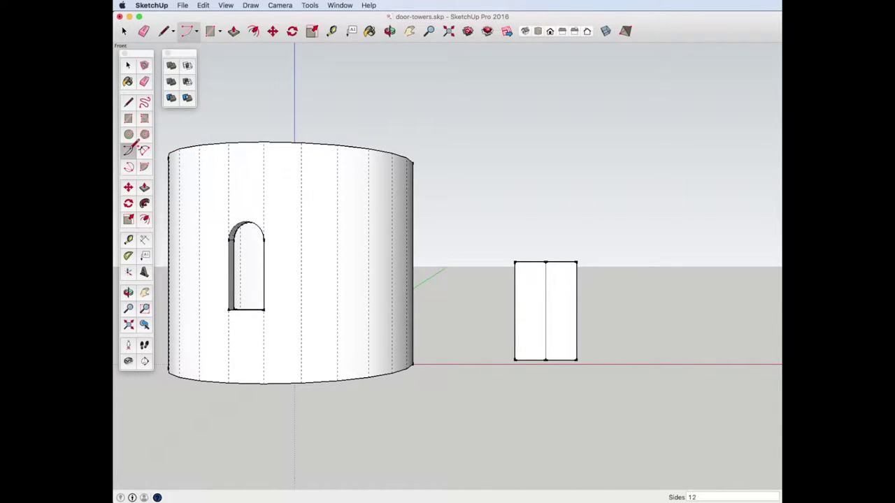
{"action": "left_click", "coordinate": [515, 262]}
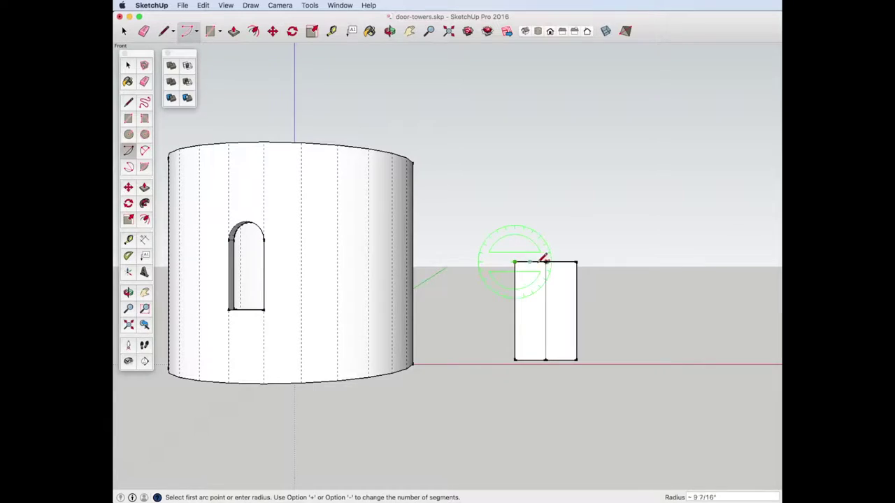
{"action": "left_click", "coordinate": [576, 262]}
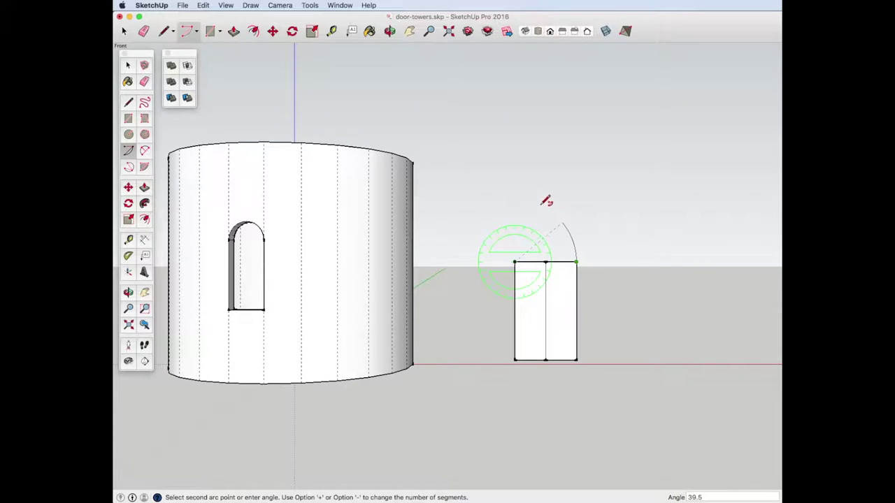
{"action": "left_click", "coordinate": [526, 192]}
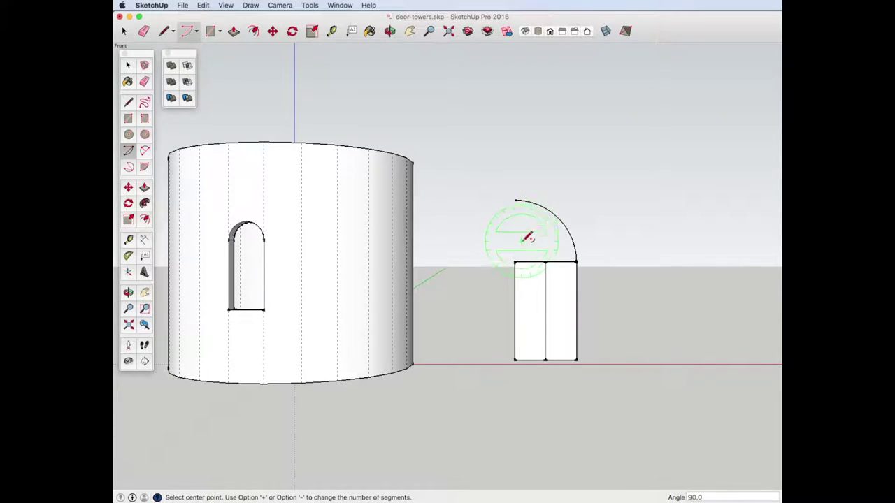
{"action": "left_click", "coordinate": [577, 262]}
{"action": "left_click", "coordinate": [518, 253]}
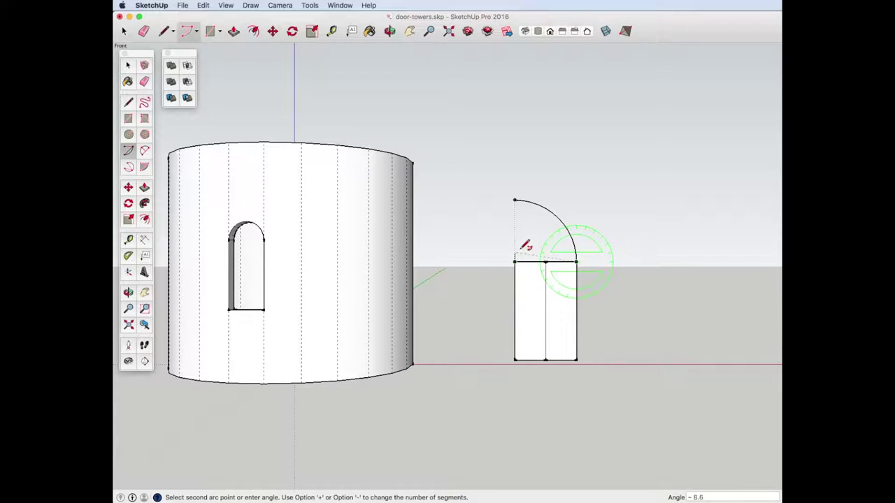
{"action": "left_click", "coordinate": [574, 200]}
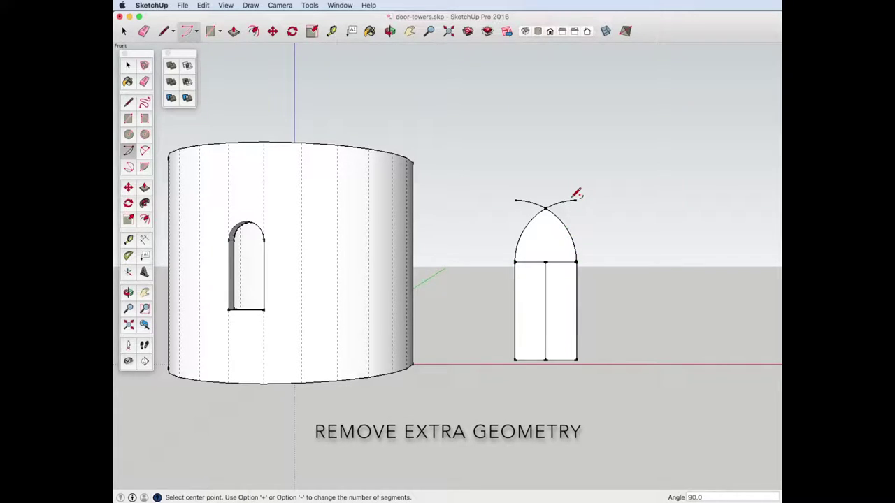
Delete the overhanging arc tails on both sides of the arch.
{"action": "key", "text": "space"}
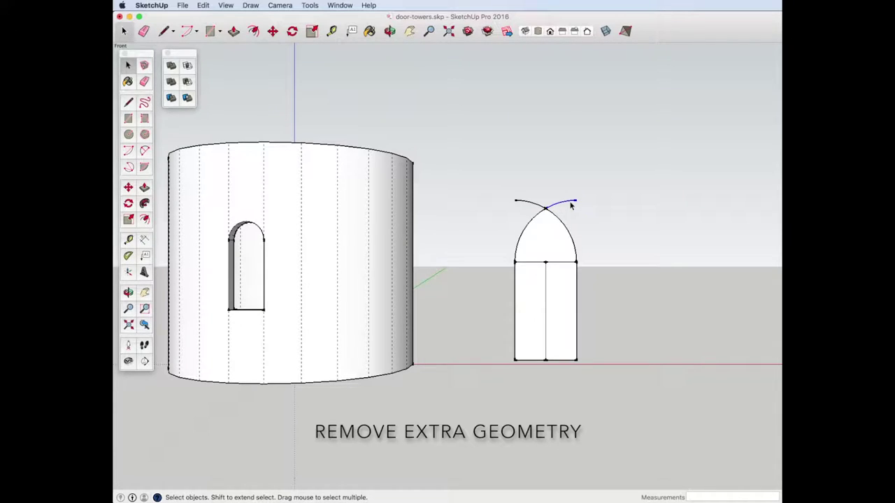
{"action": "key", "text": "Delete"}
{"action": "left_click", "coordinate": [534, 205]}
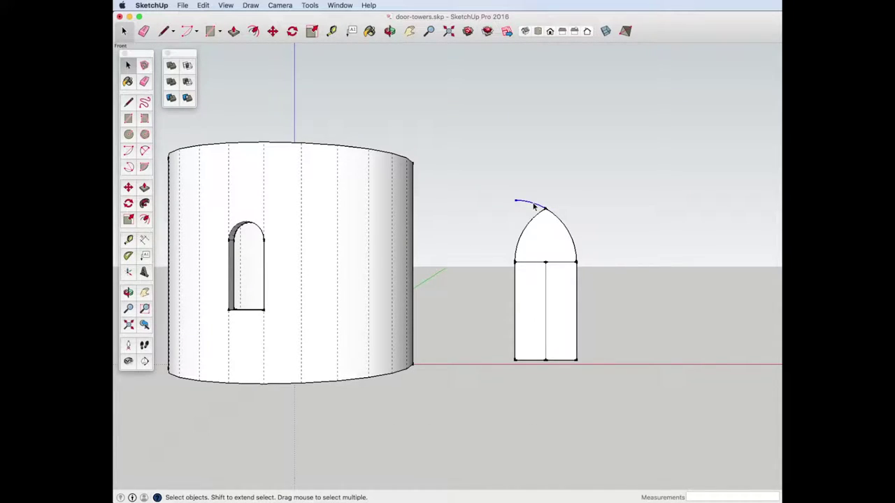
{"action": "scroll", "coordinate": [549, 255], "scroll_direction": "up", "scroll_amount": 2}
{"action": "scroll", "coordinate": [550, 252], "scroll_direction": "up", "scroll_amount": 2}
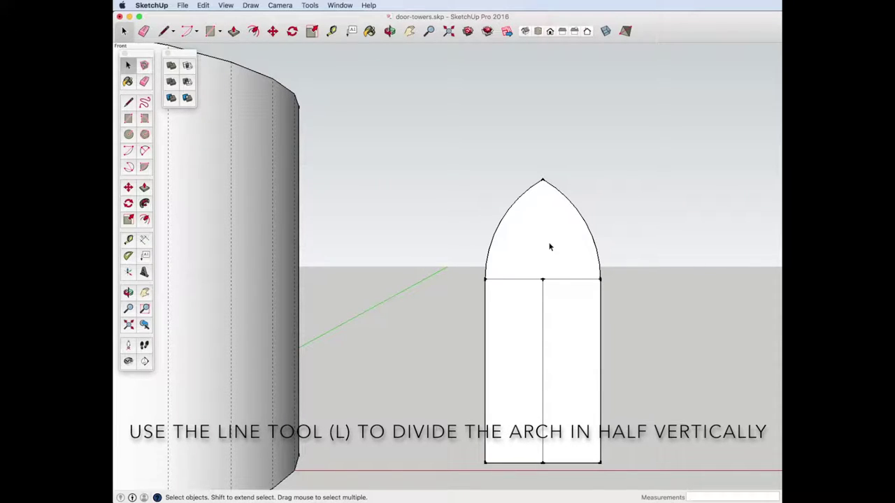
Draw a vertical line from the arch base midpoint up to its apex.
{"action": "key", "text": "l"}
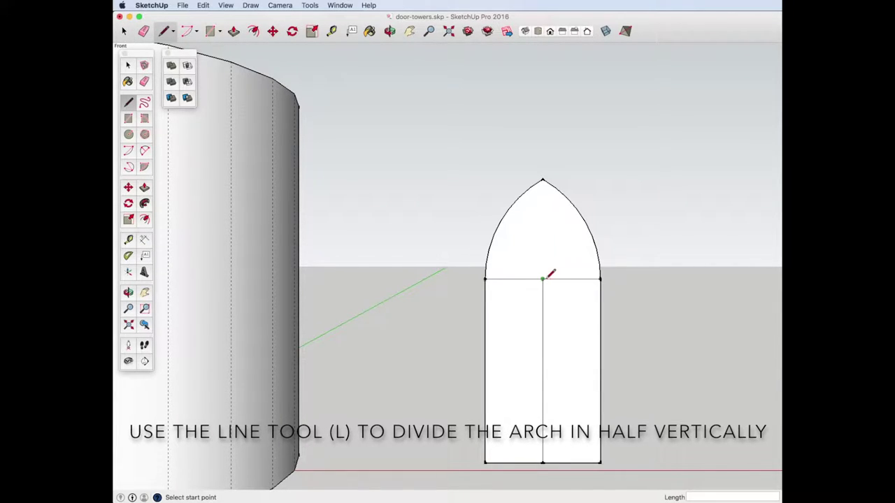
{"action": "left_click", "coordinate": [542, 279]}
{"action": "left_click", "coordinate": [542, 181]}
Delete the horizontal line across the arch and start box-selecting the right door half.
{"action": "key", "text": "space"}
{"action": "left_click", "coordinate": [557, 277]}
{"action": "left_click", "coordinate": [559, 280]}
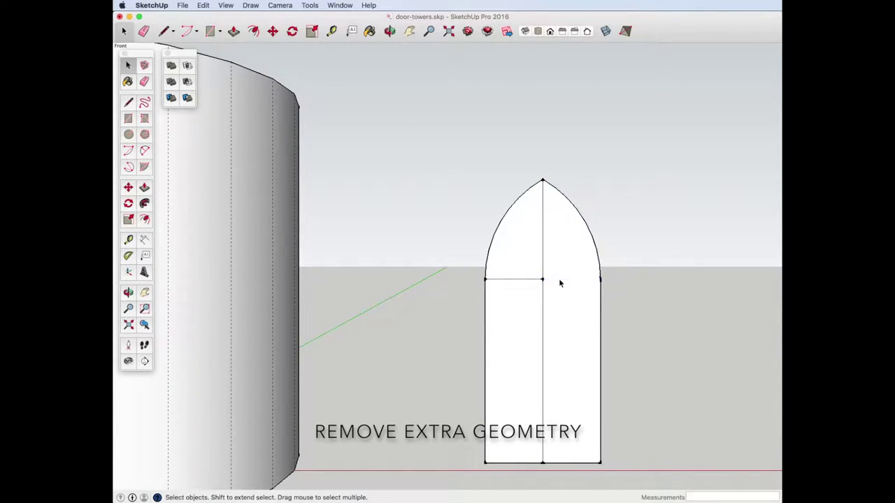
{"action": "left_click", "coordinate": [531, 279]}
{"action": "key", "text": "Delete"}
{"action": "scroll", "coordinate": [531, 278], "scroll_direction": "down", "scroll_amount": 3}
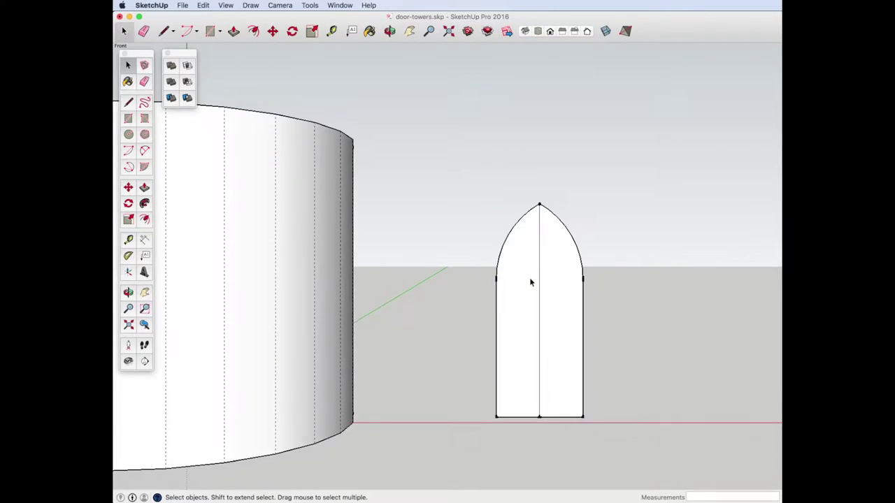
{"action": "left_click_drag", "start_coordinate": [566, 411], "coordinate": [561, 420]}
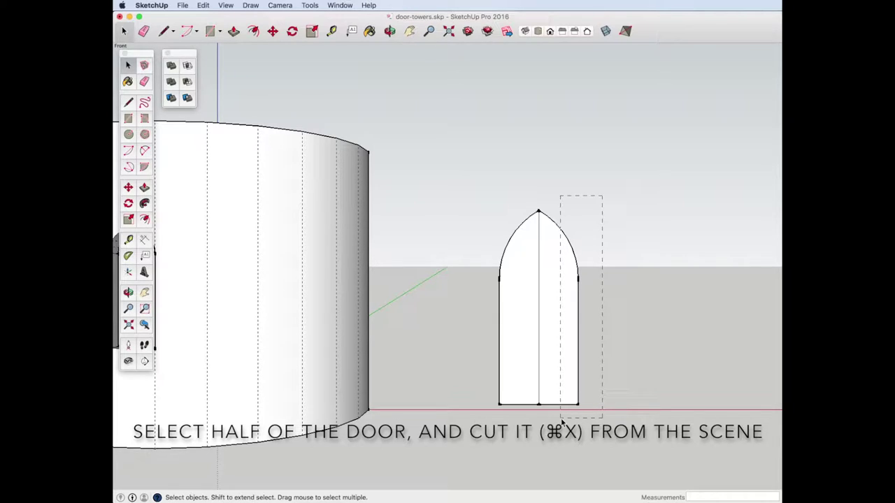
Cut the right door half and paste it back as a separate piece beside the left half.
{"action": "left_click_drag", "start_coordinate": [561, 419], "coordinate": [561, 422]}
{"action": "key", "text": "super+x"}
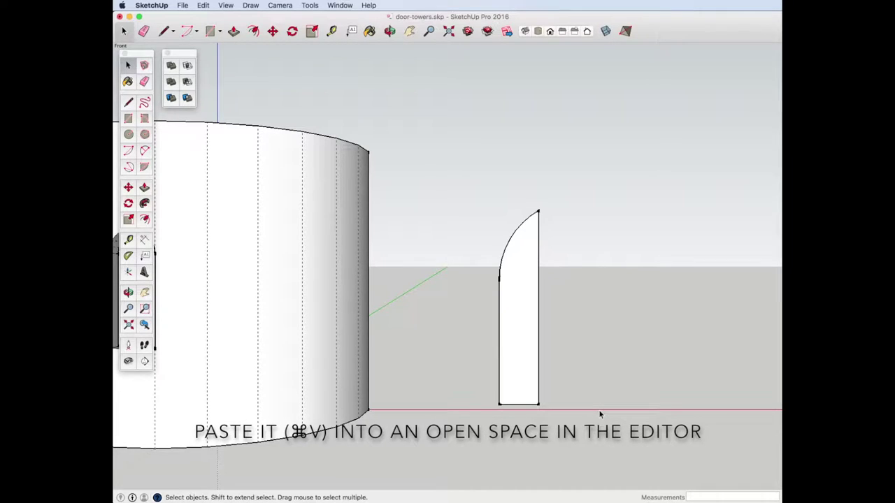
{"action": "key", "text": "super+v"}
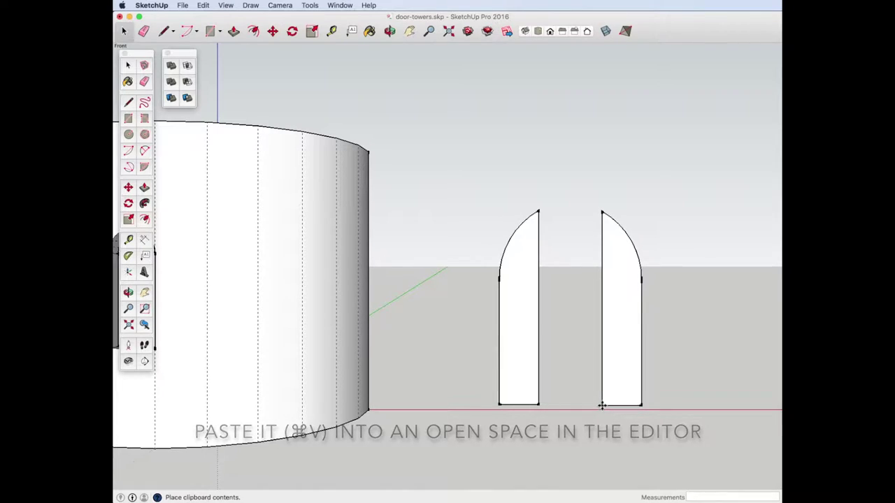
{"action": "left_click", "coordinate": [601, 406]}
{"action": "key", "text": "space"}
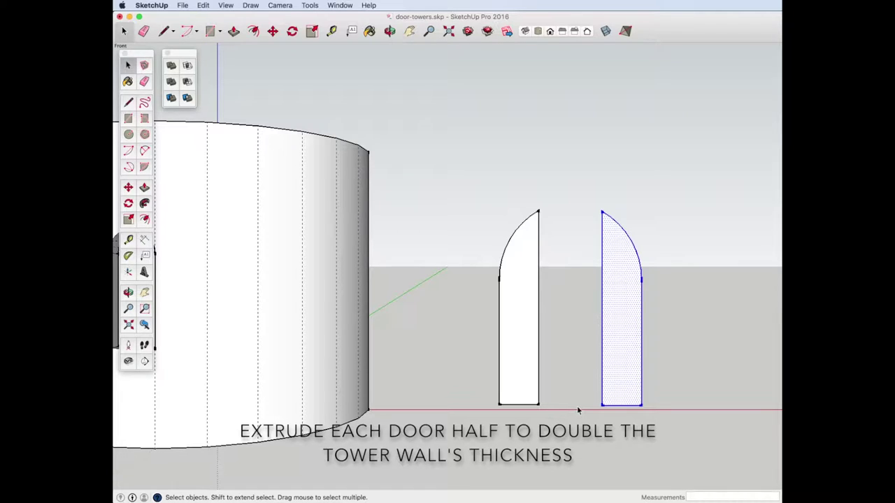
Push/Pull the right and then the left pointed-arch door half out 1' deep each.
{"action": "key", "text": "p"}
{"action": "left_click", "coordinate": [611, 364]}
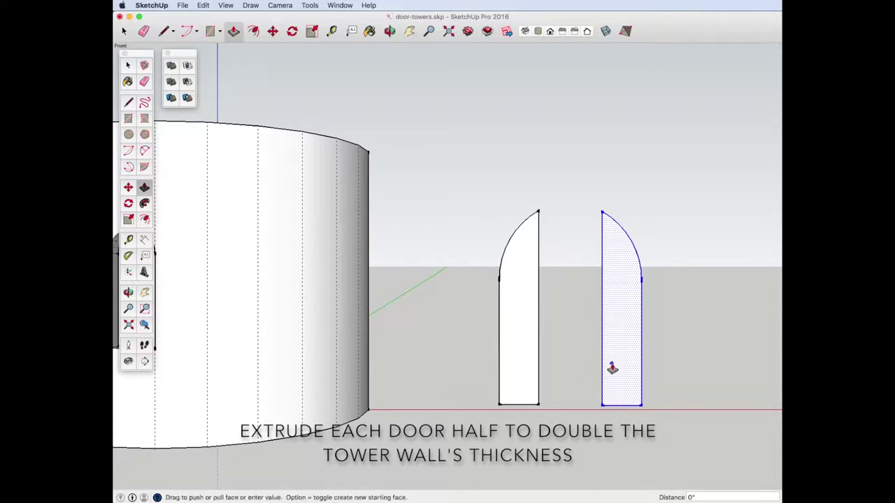
{"action": "type", "text": "1'"}
{"action": "key", "text": "Return"}
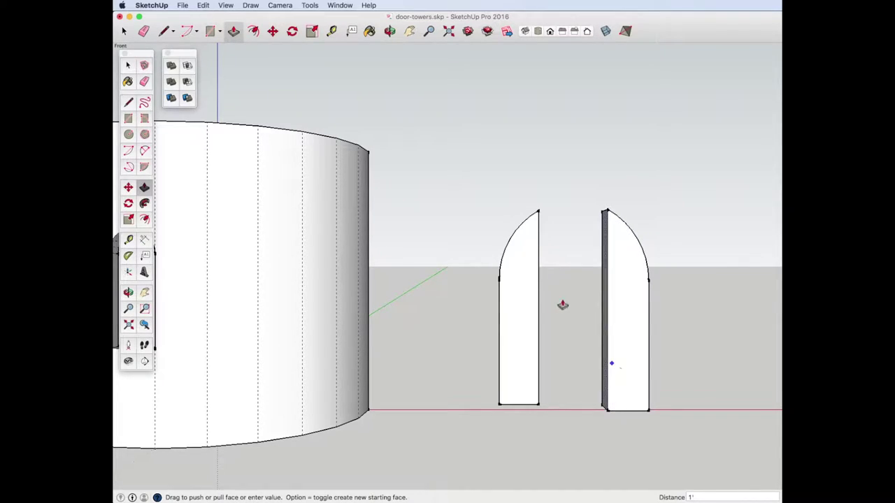
{"action": "left_click", "coordinate": [522, 314]}
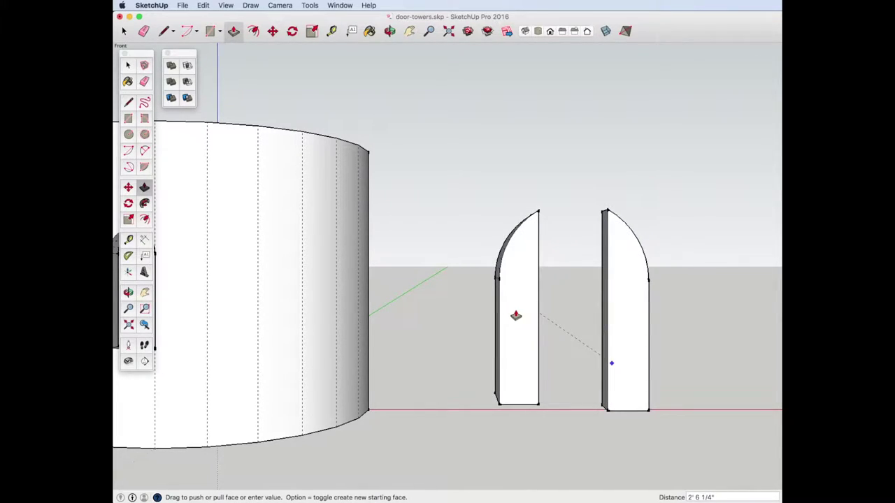
{"action": "type", "text": "1'"}
{"action": "key", "text": "Return"}
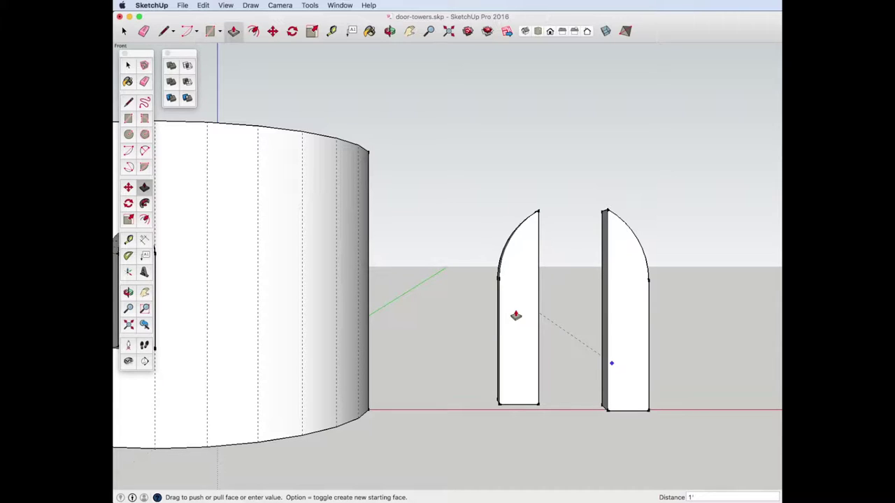
{"action": "key", "text": "space"}
{"action": "key", "text": "o"}
{"action": "left_click_drag", "start_coordinate": [594, 269], "coordinate": [429, 304]}
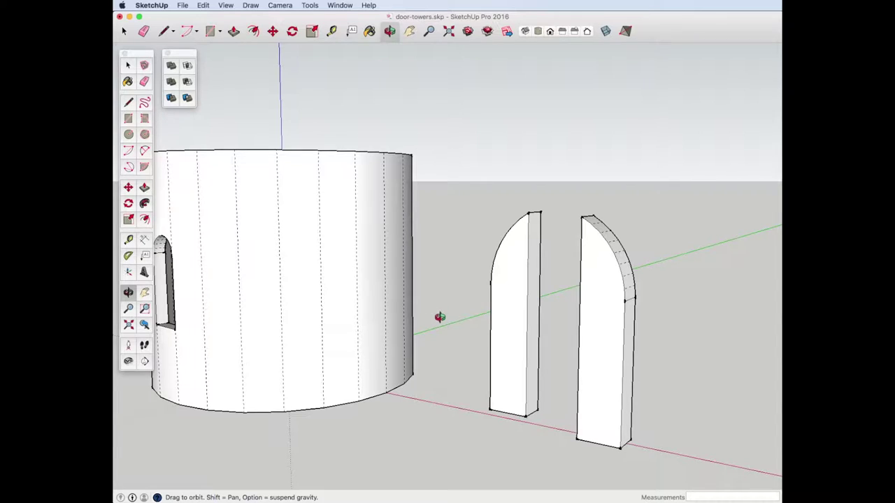
Box-select the left door half and group it, then group the right door half separately.
{"action": "key", "text": "space"}
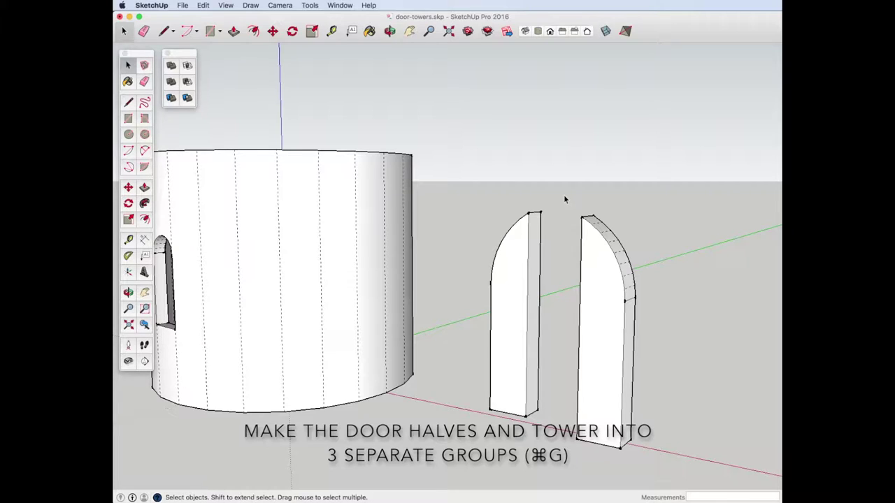
{"action": "left_click_drag", "start_coordinate": [556, 180], "coordinate": [494, 386]}
{"action": "left_click_drag", "start_coordinate": [469, 459], "coordinate": [469, 459]}
{"action": "key", "text": "super+g"}
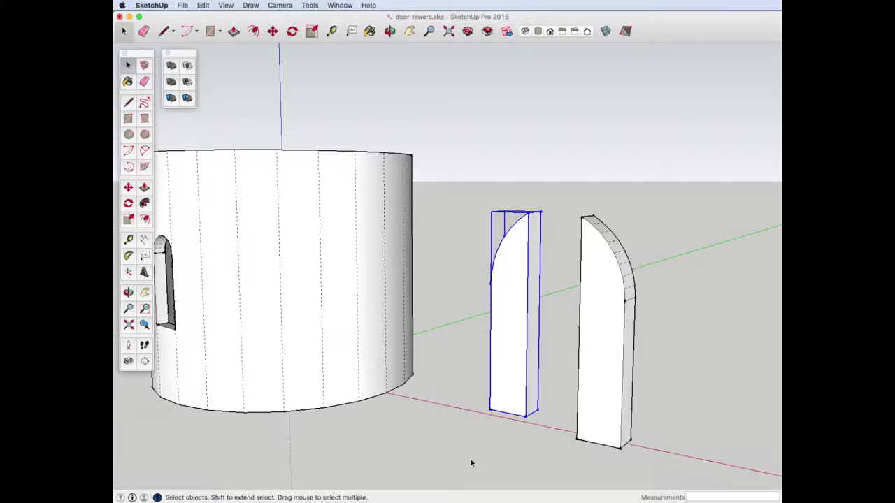
{"action": "left_click_drag", "start_coordinate": [631, 200], "coordinate": [567, 467]}
{"action": "key", "text": "super+g"}
{"action": "left_click", "coordinate": [510, 392]}
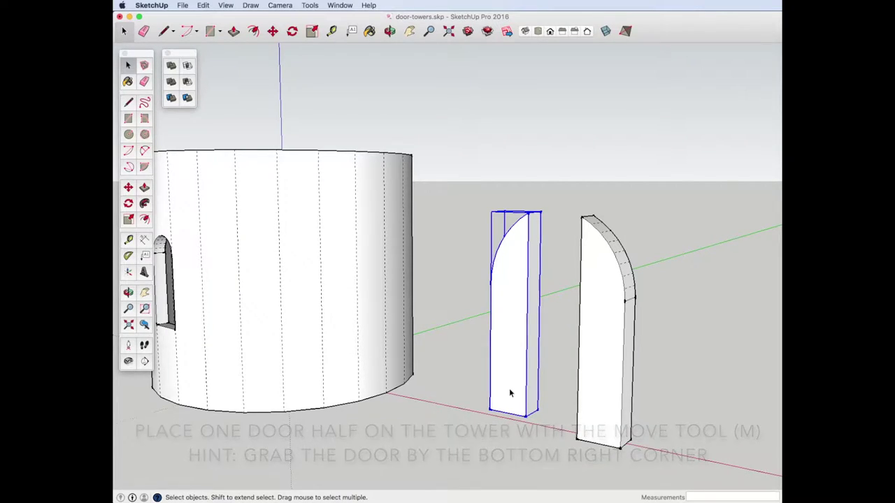
{"action": "key", "text": "m"}
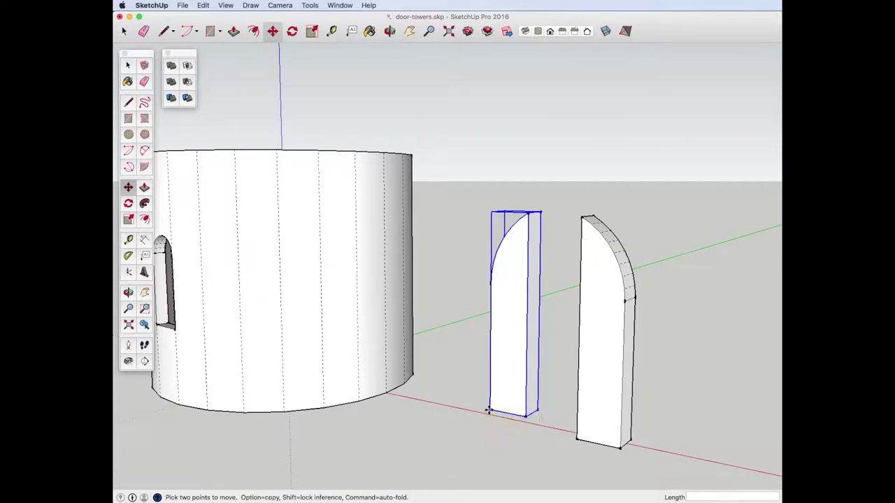
Move the left door half by its bottom corner onto the tower's base edge.
{"action": "left_click", "coordinate": [487, 410]}
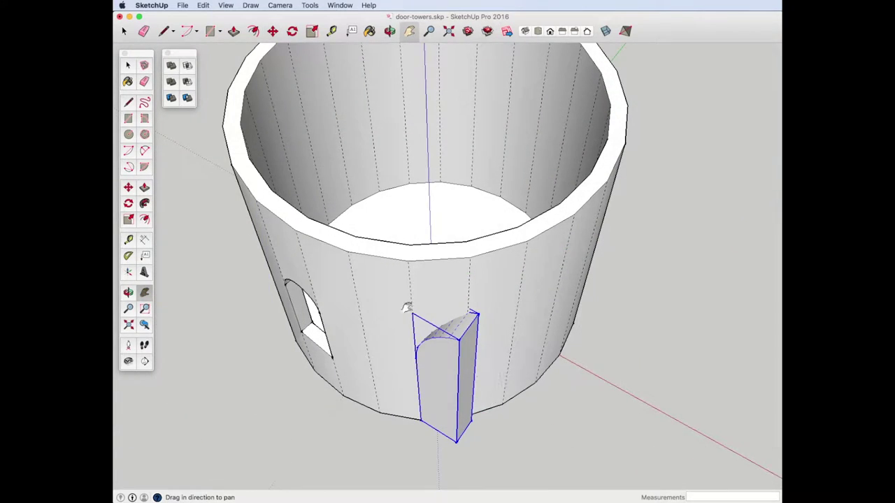
Start rotating the door half about its bottom corner, then cancel the rotation.
{"action": "left_click", "coordinate": [128, 207]}
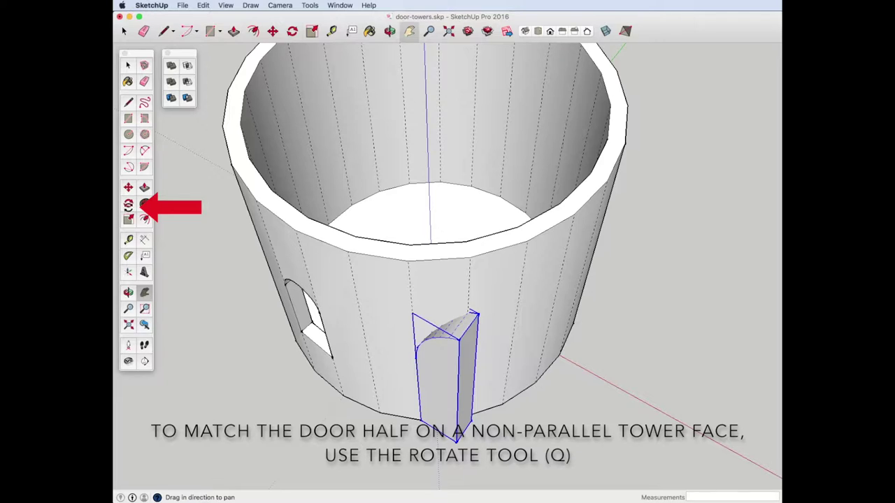
{"action": "left_click", "coordinate": [420, 421]}
{"action": "left_click", "coordinate": [457, 438]}
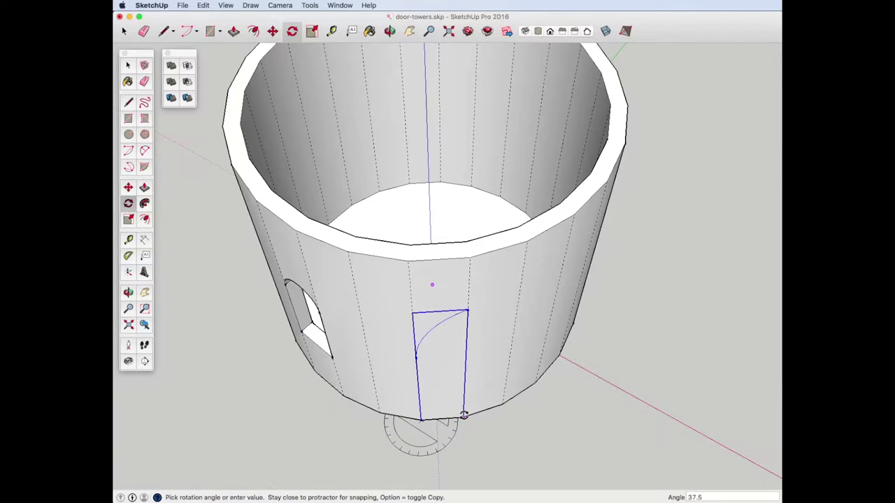
{"action": "key", "text": "space"}
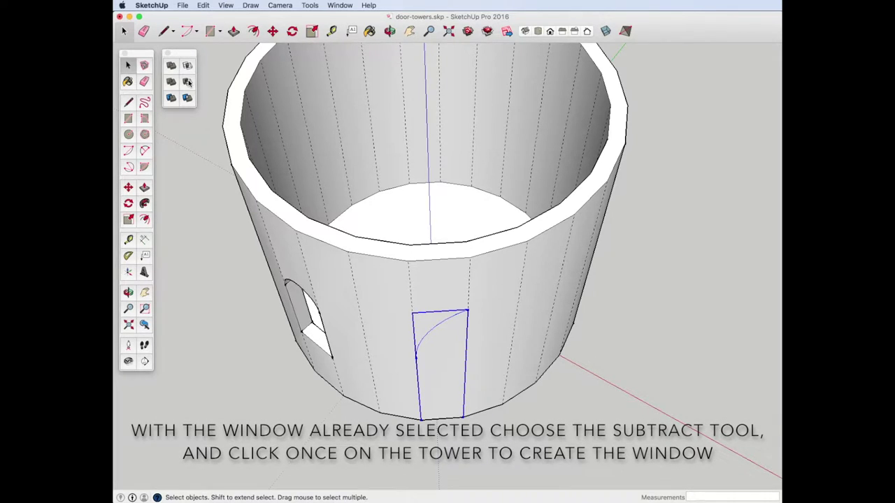
Subtract the selected door half from the tower with Solid Tools, then deselect.
{"action": "left_click", "coordinate": [188, 82]}
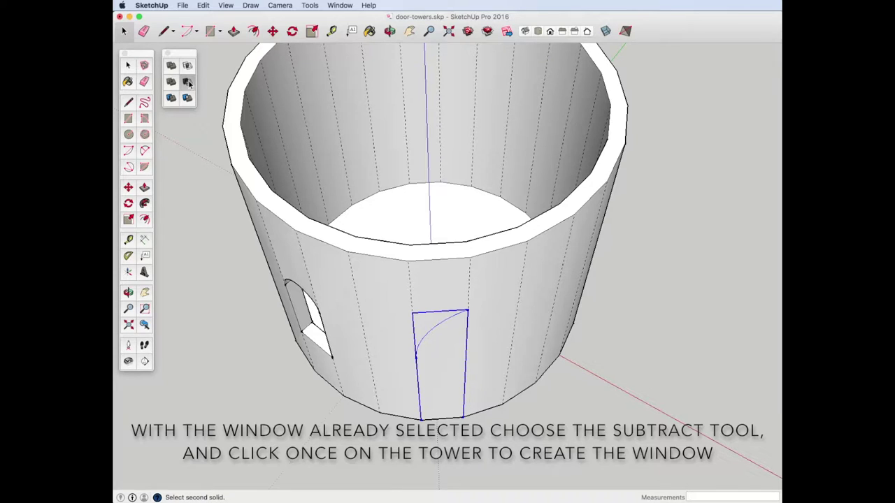
{"action": "left_click", "coordinate": [357, 277]}
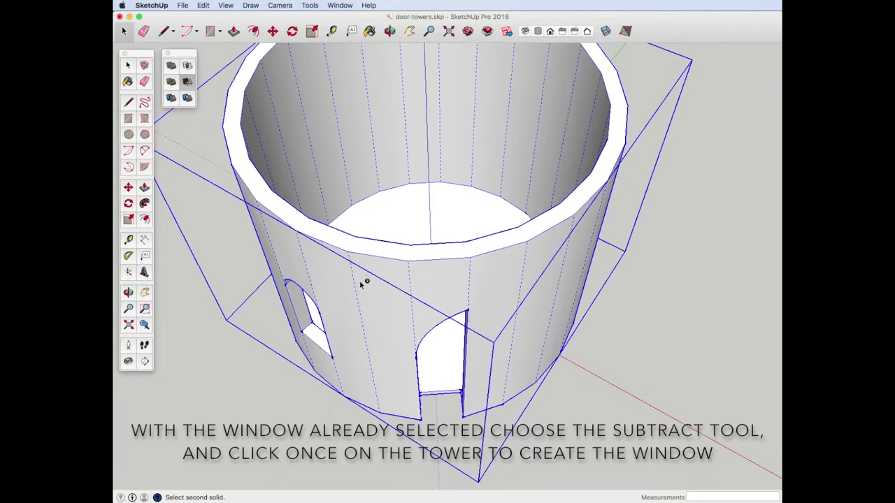
{"action": "left_click", "coordinate": [618, 318]}
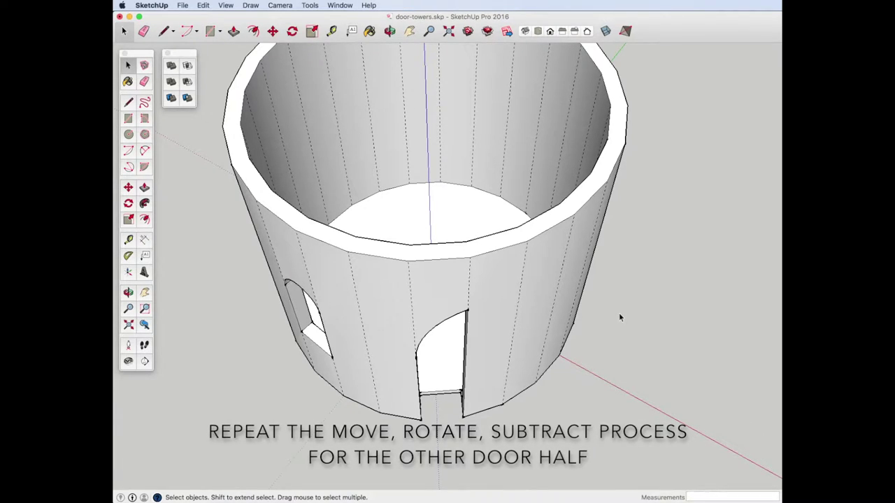
Move the second door half by its bottom corner to the doorway's bottom corner.
{"action": "key", "text": "h"}
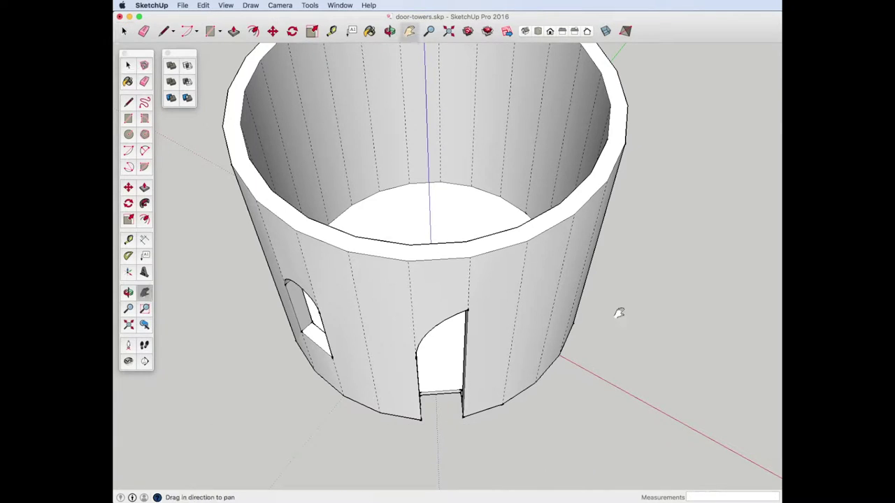
{"action": "left_click_drag", "start_coordinate": [618, 312], "coordinate": [423, 260]}
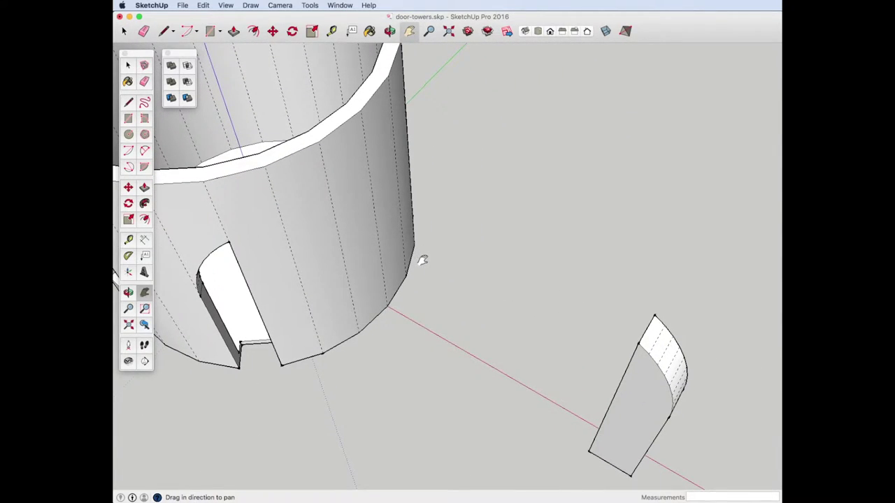
{"action": "key", "text": "m"}
{"action": "key", "text": "space"}
{"action": "left_click", "coordinate": [618, 414]}
{"action": "key", "text": "m"}
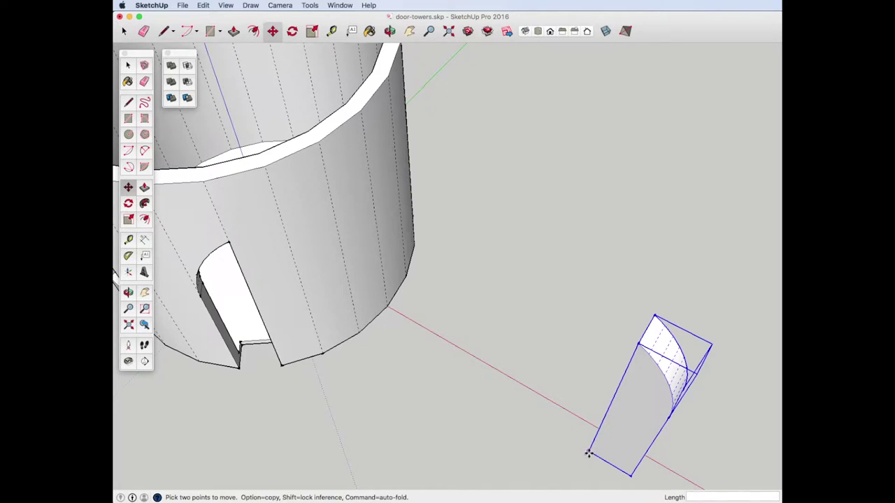
{"action": "left_click", "coordinate": [590, 452]}
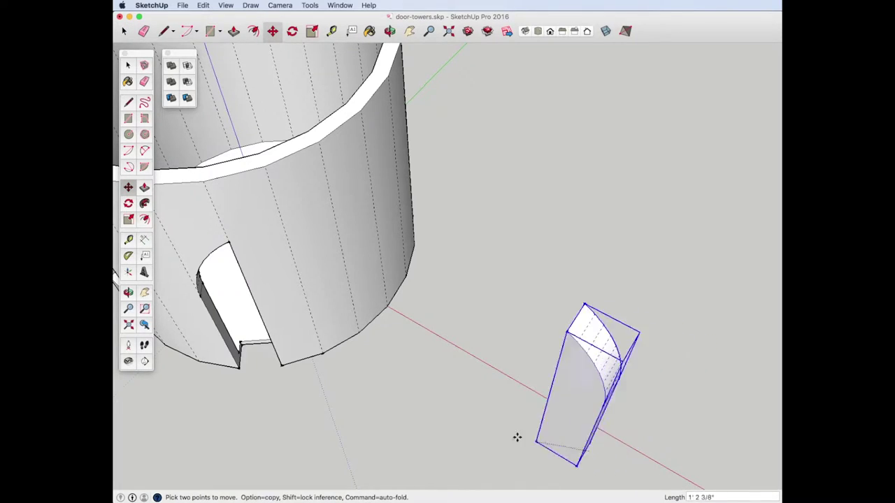
{"action": "left_click", "coordinate": [280, 366]}
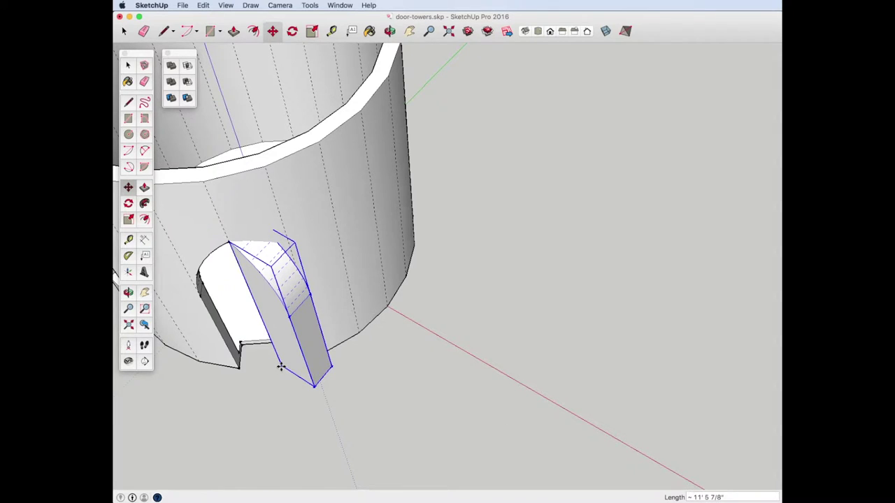
Rotate the second door half about its hinge corner into line with the tower wall.
{"action": "key", "text": "o"}
{"action": "mouse_move", "coordinate": [263, 405]}
{"action": "left_mouse_down"}
{"action": "mouse_move", "coordinate": [326, 385]}
{"action": "mouse_move", "coordinate": [517, 381]}
{"action": "left_mouse_up"}
{"action": "key", "text": "q"}
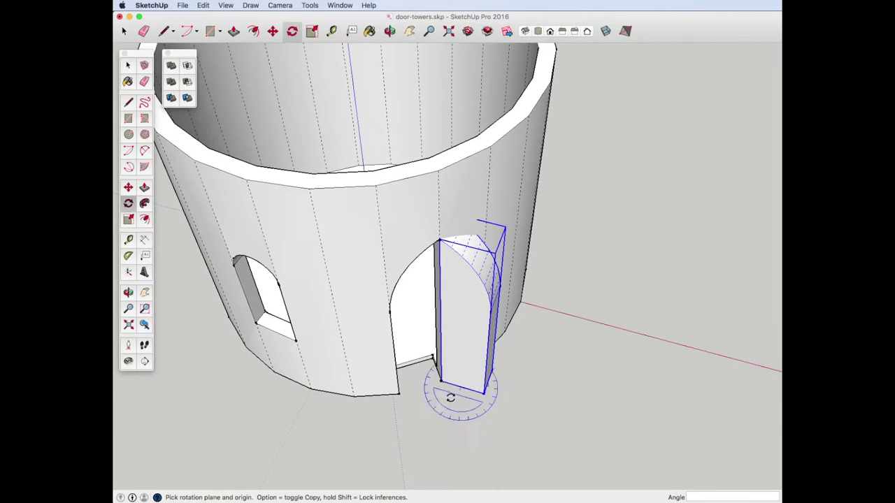
{"action": "left_click", "coordinate": [437, 383]}
{"action": "left_click", "coordinate": [485, 391]}
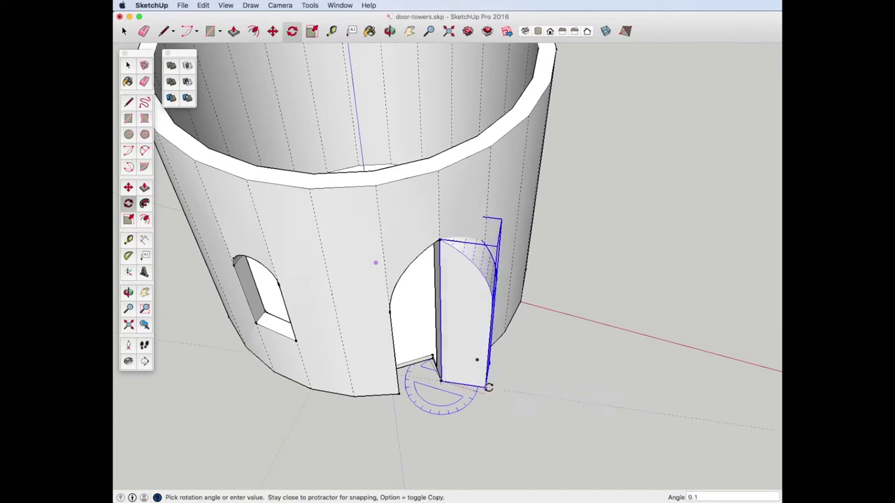
{"action": "left_click", "coordinate": [496, 352]}
{"action": "key", "text": "space"}
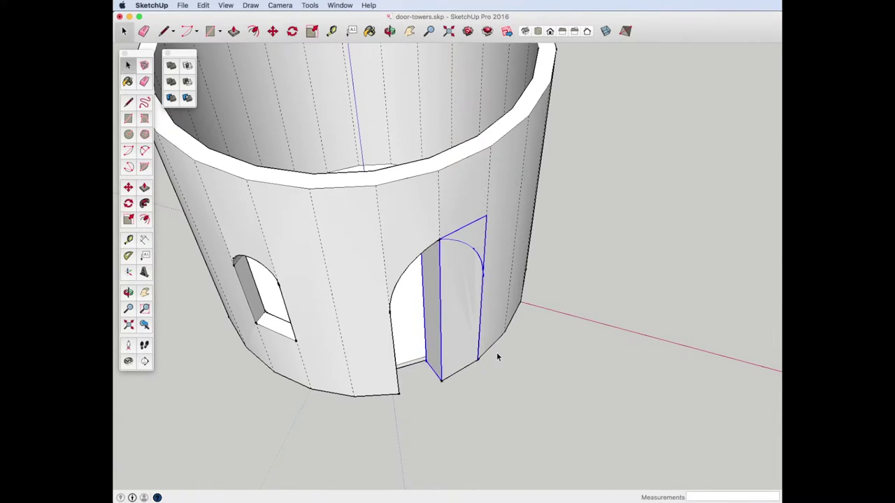
Subtract the second door half from the tower with Solid Tools.
{"action": "left_click", "coordinate": [187, 81]}
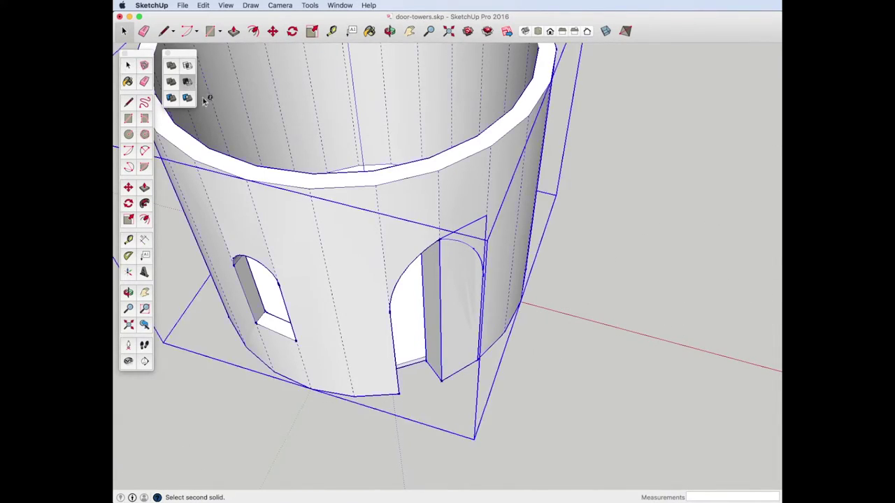
{"action": "left_click", "coordinate": [357, 237]}
{"action": "key", "text": "o"}
{"action": "scroll", "coordinate": [433, 226], "scroll_direction": "down", "scroll_amount": 5}
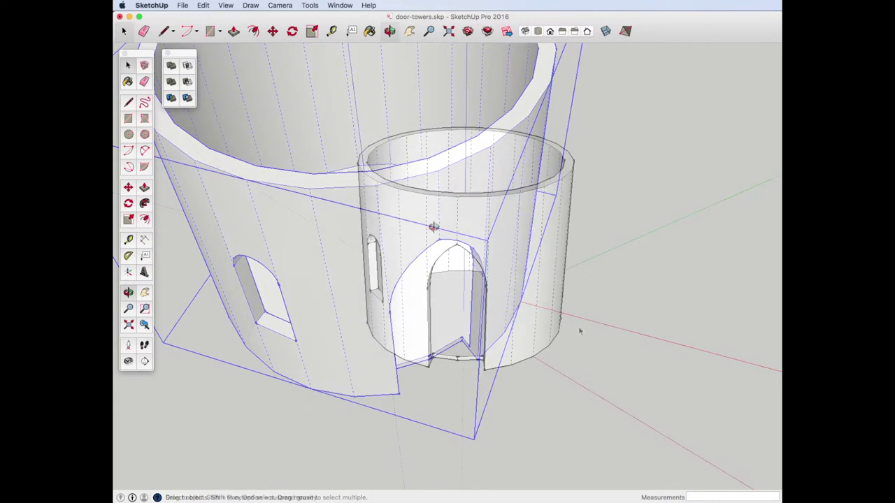
{"action": "scroll", "coordinate": [434, 223], "scroll_direction": "down", "scroll_amount": 5}
{"action": "scroll", "coordinate": [463, 367], "scroll_direction": "up", "scroll_amount": 3}
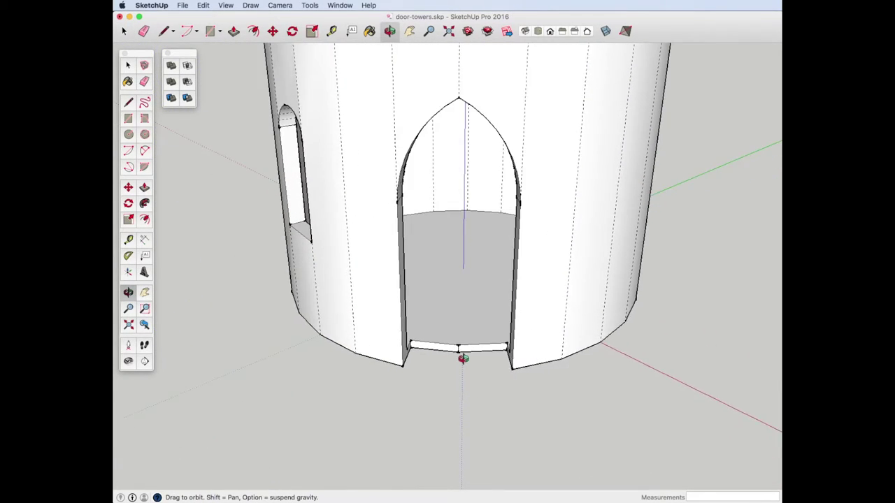
{"action": "scroll", "coordinate": [461, 362], "scroll_direction": "up", "scroll_amount": 3}
{"action": "scroll", "coordinate": [459, 355], "scroll_direction": "up", "scroll_amount": 3}
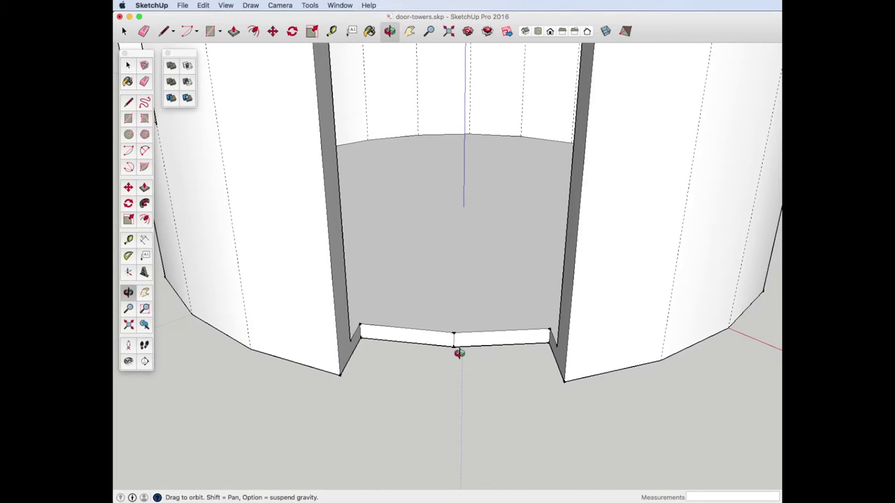
{"action": "key", "text": "space"}
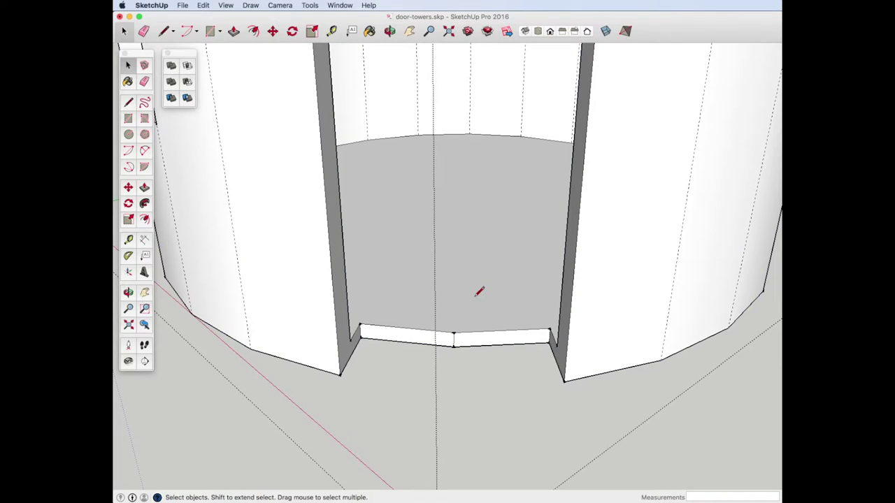
Draw a line across the doorway's bottom corners and pull the new floor face up about 3".
{"action": "key", "text": "l"}
{"action": "left_click", "coordinate": [563, 381]}
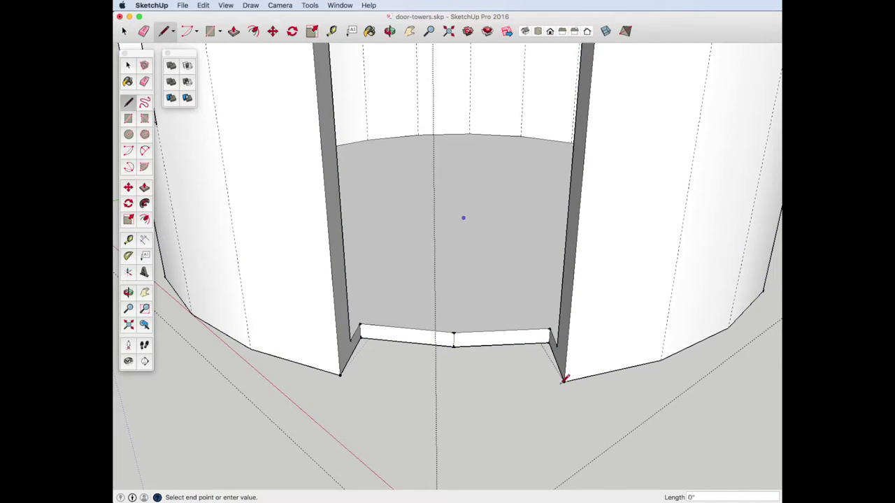
{"action": "left_click", "coordinate": [341, 375]}
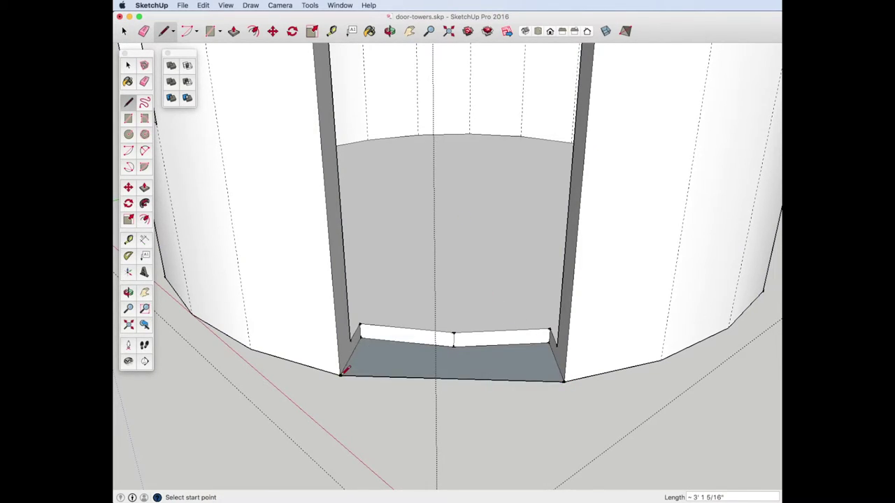
{"action": "key", "text": "p"}
{"action": "middle_click_drag", "start_coordinate": [344, 369], "coordinate": [339, 330]}
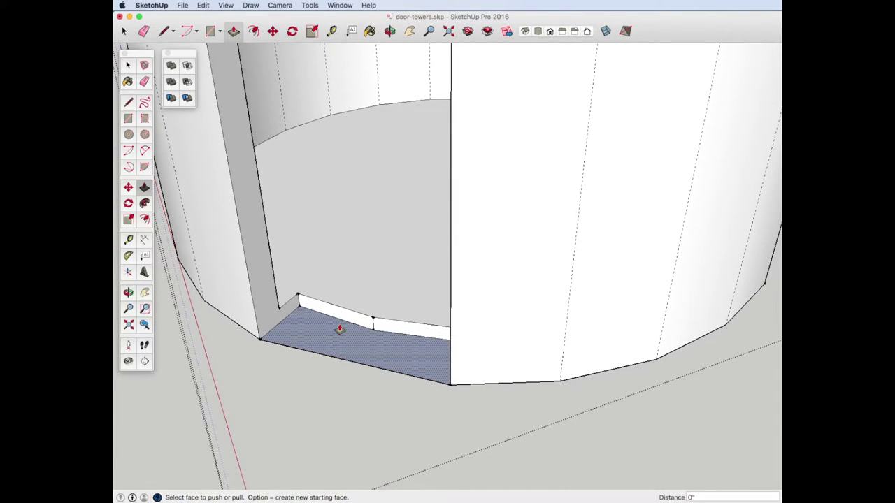
{"action": "left_click", "coordinate": [339, 330]}
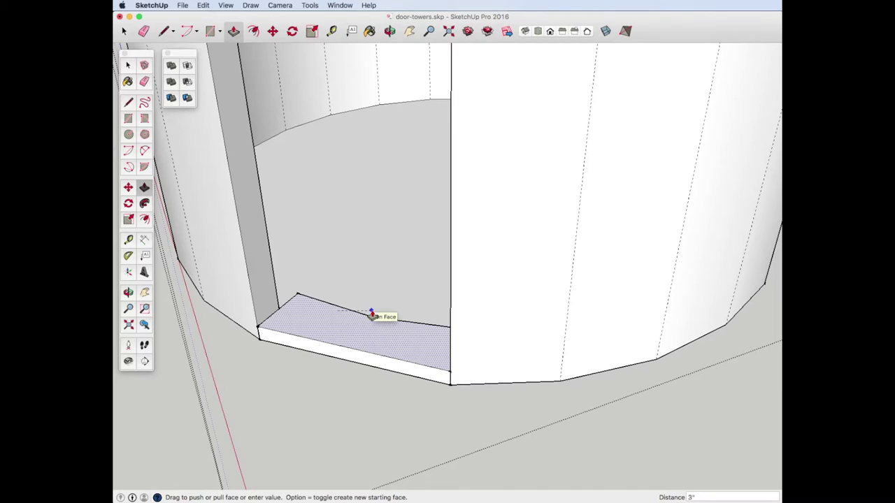
{"action": "left_click", "coordinate": [371, 315]}
{"action": "middle_click_drag", "start_coordinate": [371, 315], "coordinate": [334, 334]}
{"action": "key", "text": "space"}
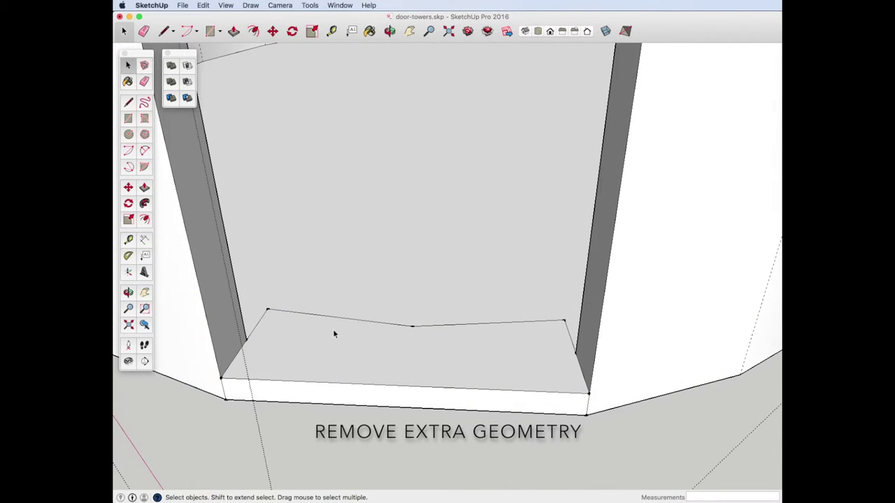
Delete the two visible leftover edges behind and right of the threshold.
{"action": "left_click", "coordinate": [329, 321]}
{"action": "key", "text": "Delete"}
{"action": "left_click", "coordinate": [448, 325]}
{"action": "key", "text": "Delete"}
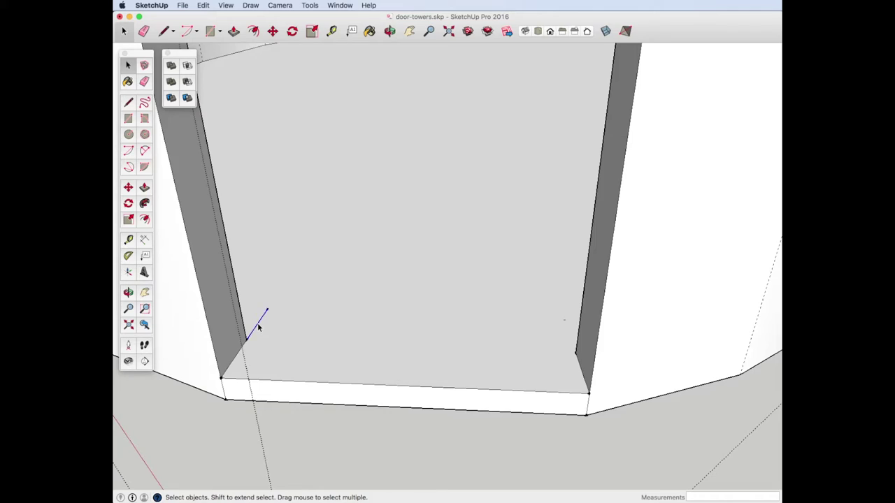
Turn on X-ray and delete the hidden diagonal, short vertical and right-hand stray edges.
{"action": "left_click", "coordinate": [605, 31]}
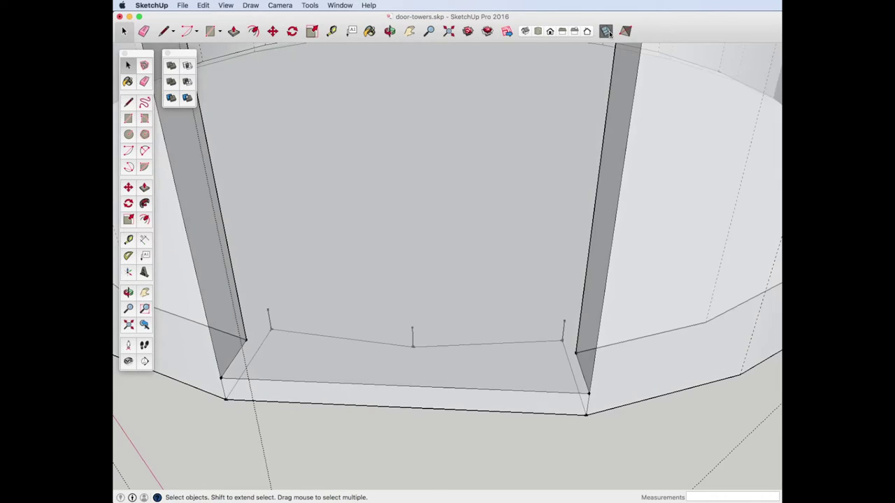
{"action": "left_click", "coordinate": [572, 367]}
{"action": "key", "text": "Delete"}
{"action": "left_click", "coordinate": [564, 334]}
{"action": "key", "text": "Delete"}
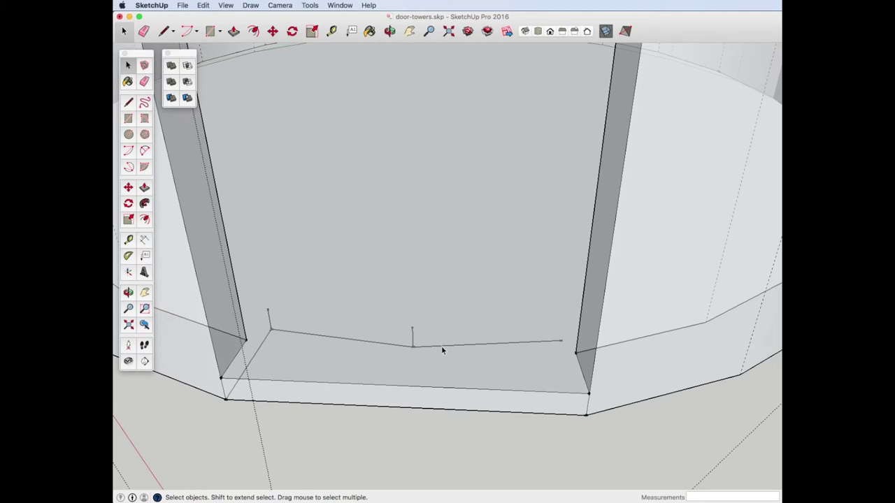
{"action": "left_click", "coordinate": [441, 345]}
{"action": "key", "text": "Delete"}
Delete the remaining vertical, long and diagonal stray edges, then turn X-ray off.
{"action": "left_click", "coordinate": [412, 336]}
{"action": "key", "text": "Delete"}
{"action": "left_click", "coordinate": [358, 341]}
{"action": "key", "text": "Delete"}
{"action": "key", "text": "Delete"}
{"action": "left_click", "coordinate": [262, 344]}
{"action": "key", "text": "Delete"}
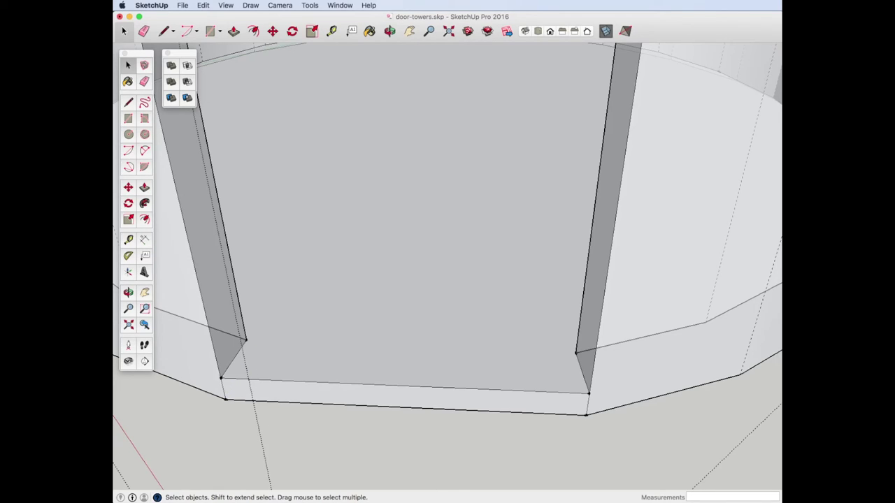
{"action": "left_click", "coordinate": [605, 31]}
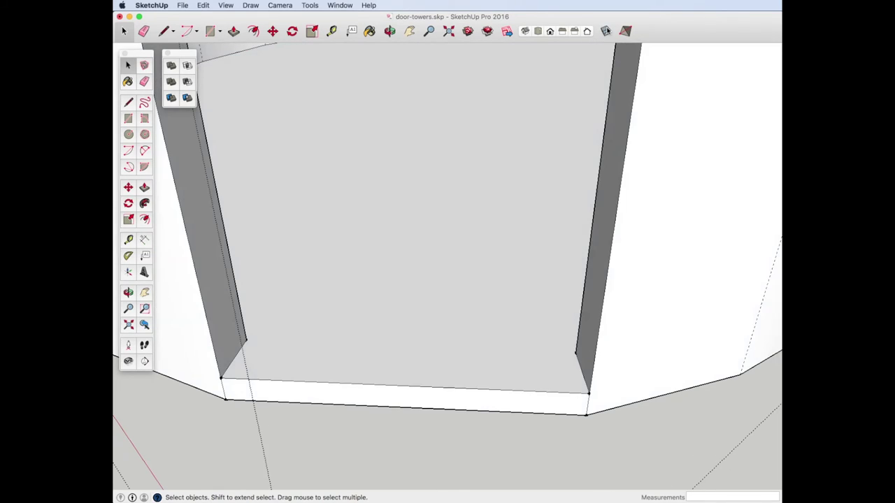
{"action": "scroll", "coordinate": [630, 434], "scroll_direction": "down", "scroll_amount": 10}
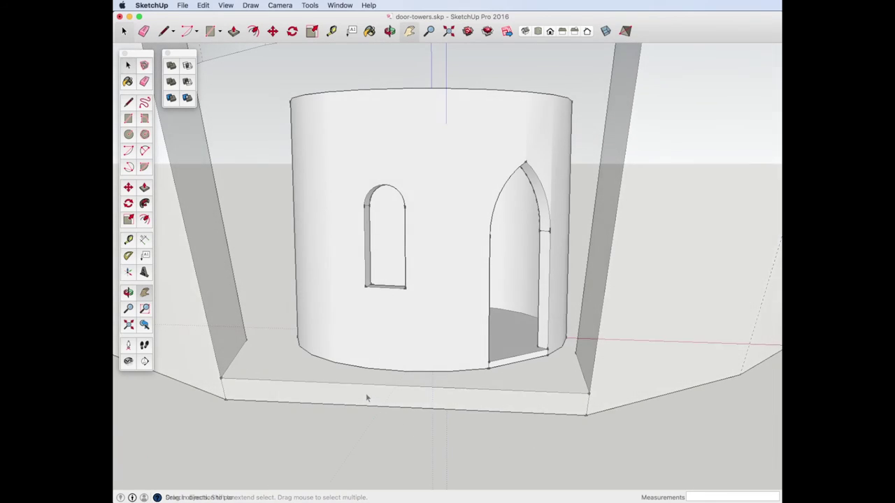